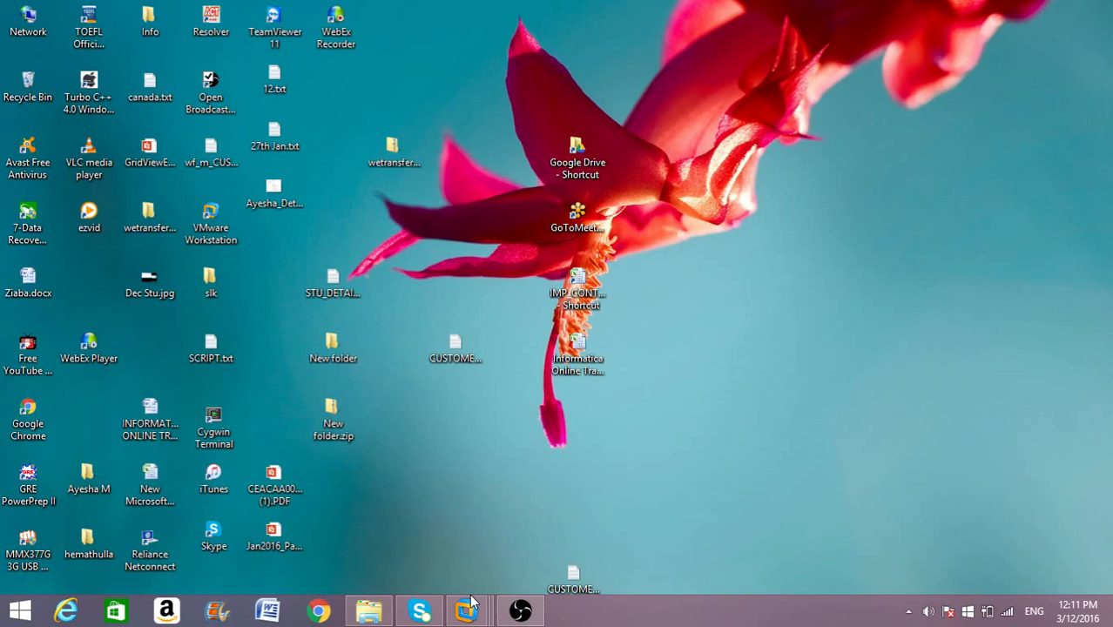
Switch to PowerCenter Designer and add the EMP source and the EMP_10 and EMP_20 targets to the m_LOADING_DATA mapping
click(467, 609)
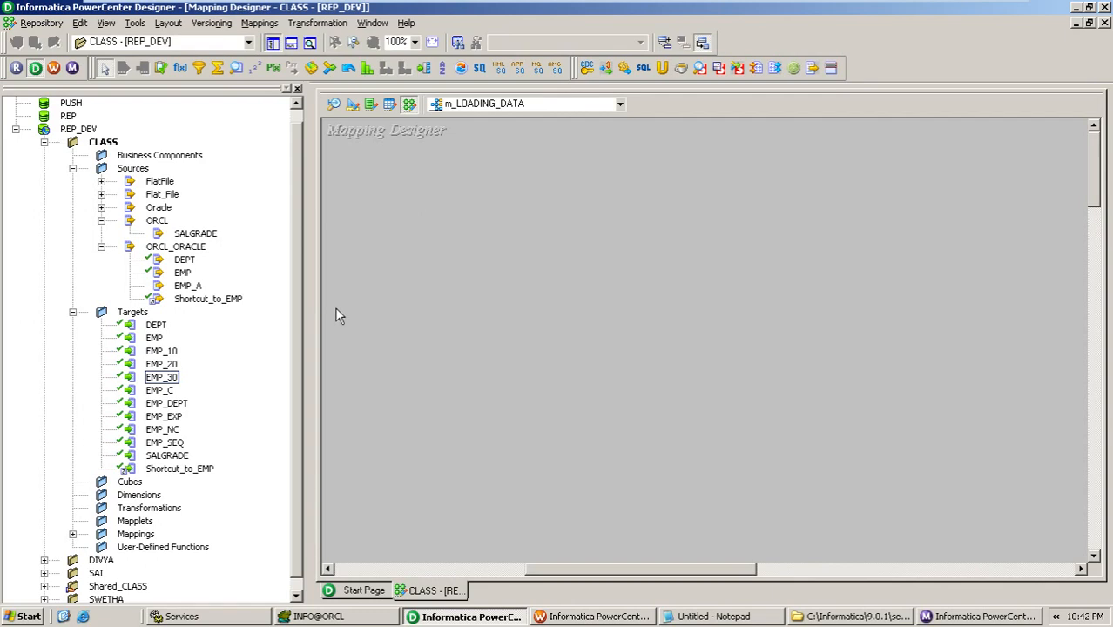
drag(336, 310, 471, 242)
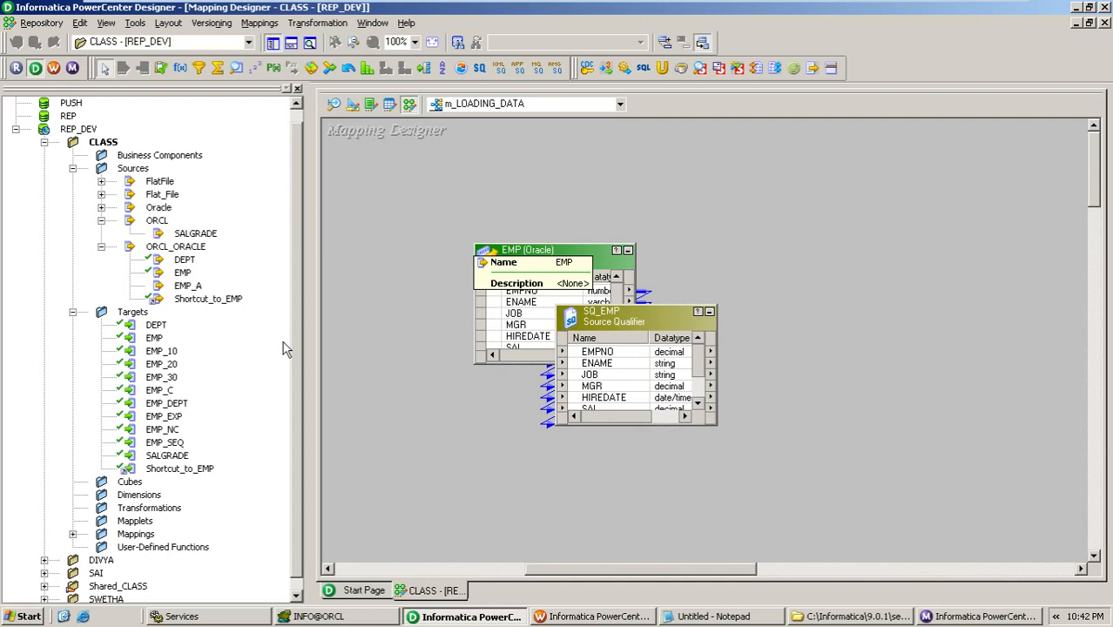
drag(162, 351, 1028, 192)
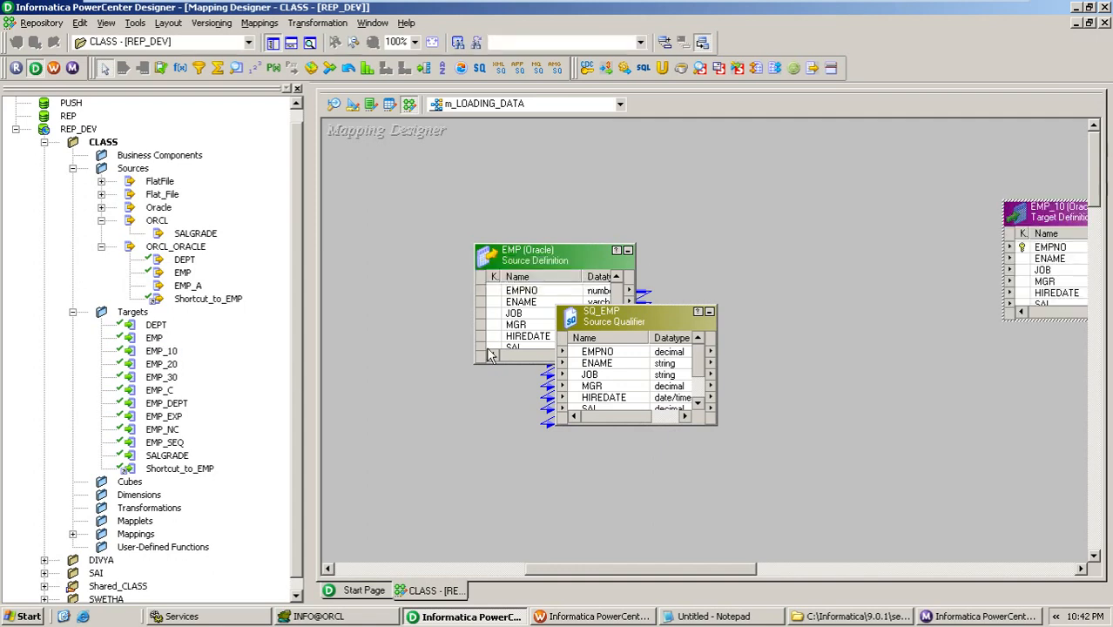
click(164, 366)
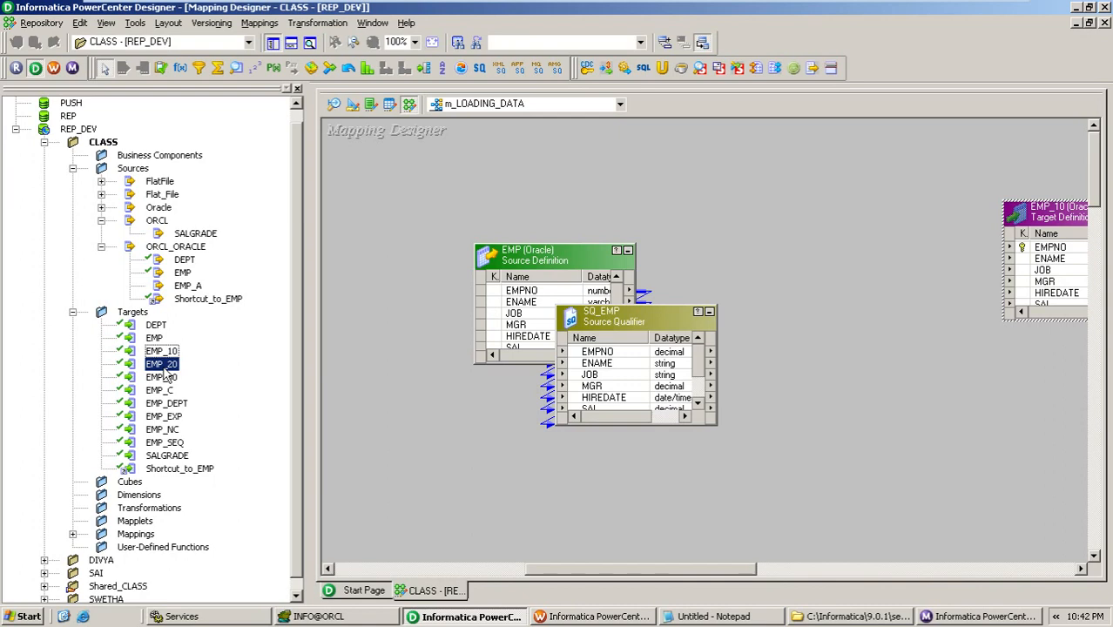
drag(164, 370, 332, 290)
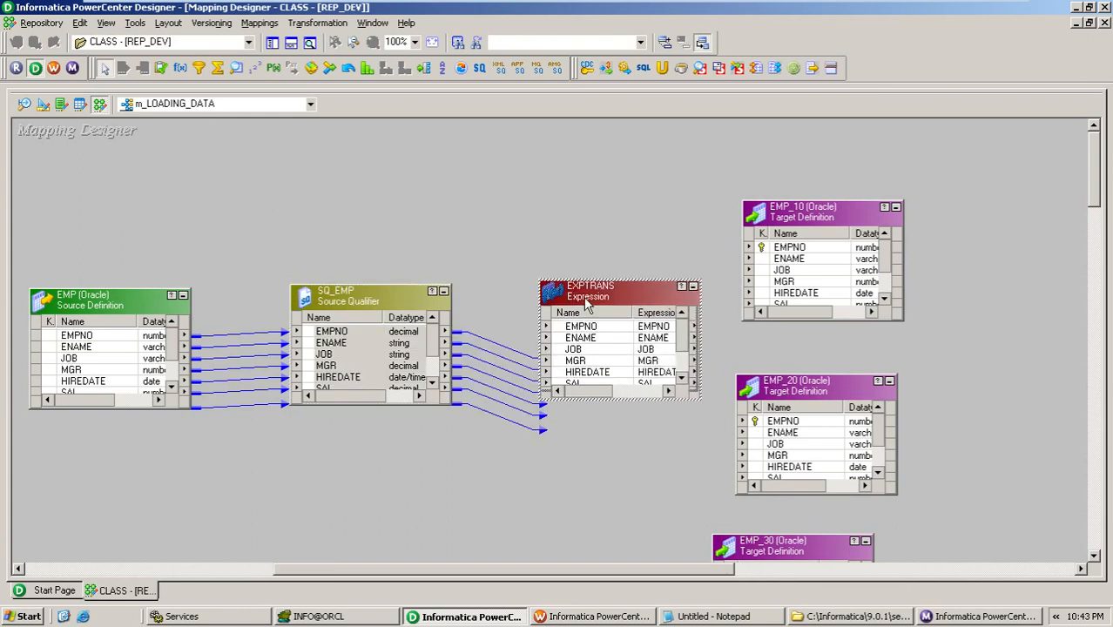
Add a new port named v_COUNT to the EXPTRANS Expression transformation
click(591, 339)
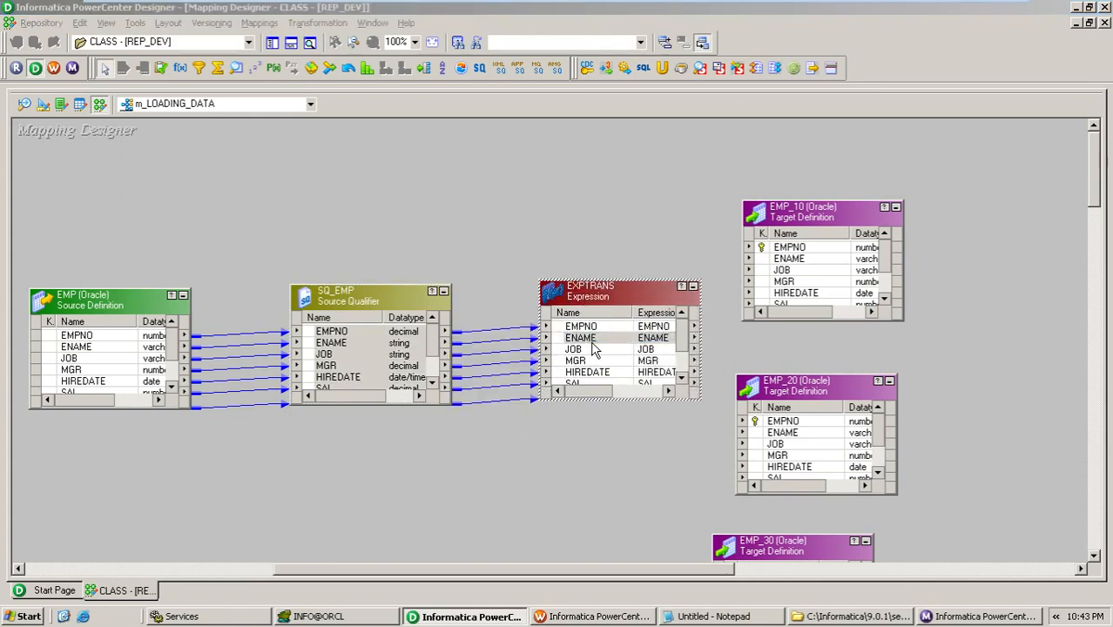
double_click(592, 348)
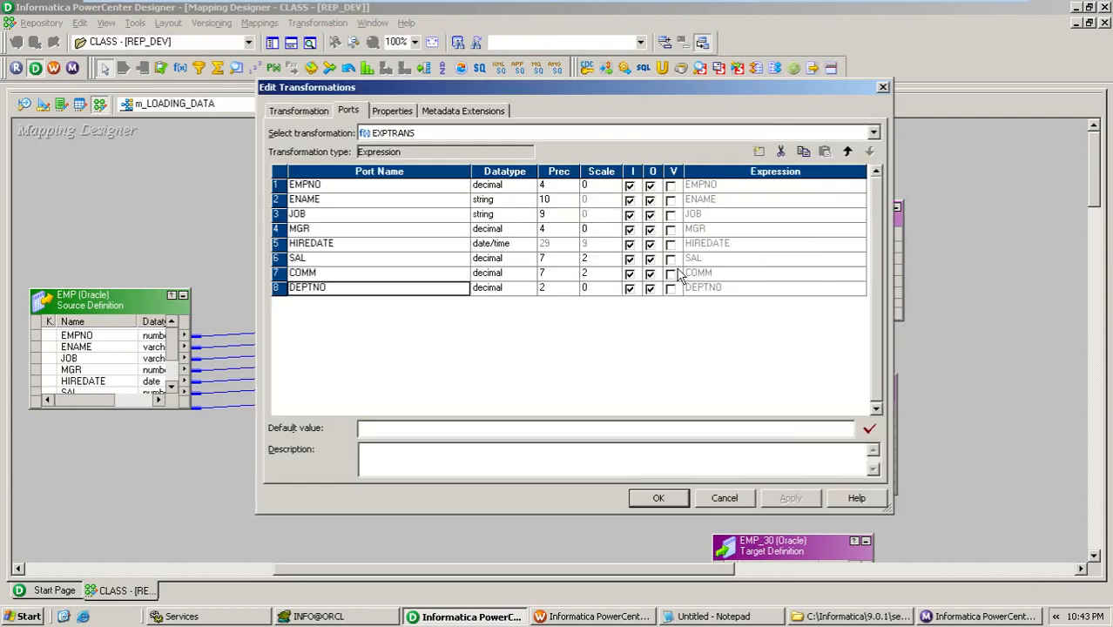
click(760, 153)
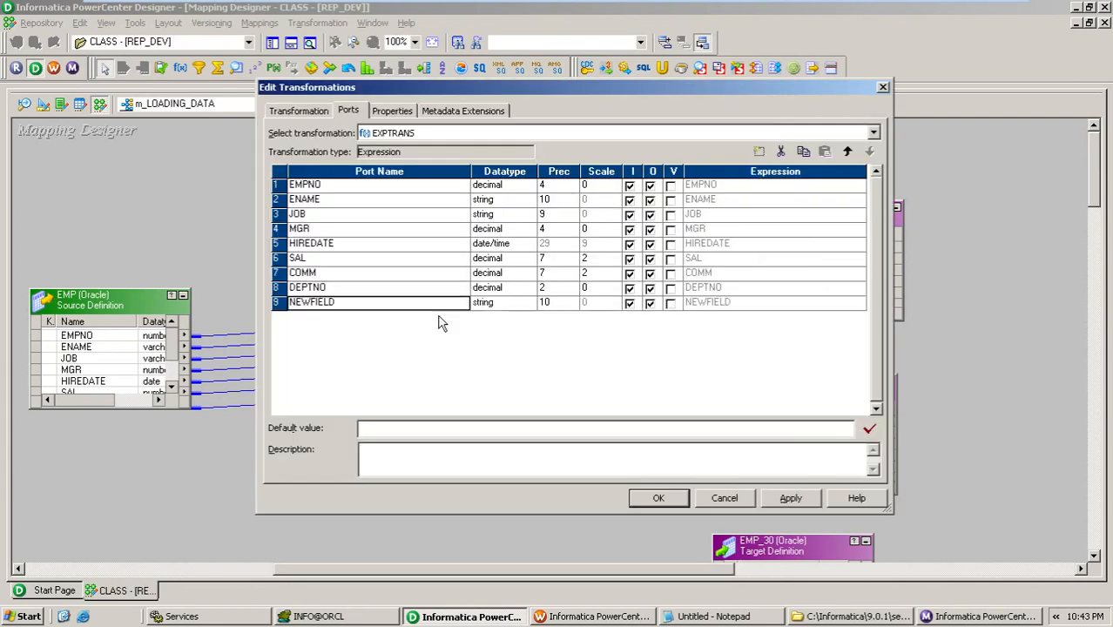
text(v_C)
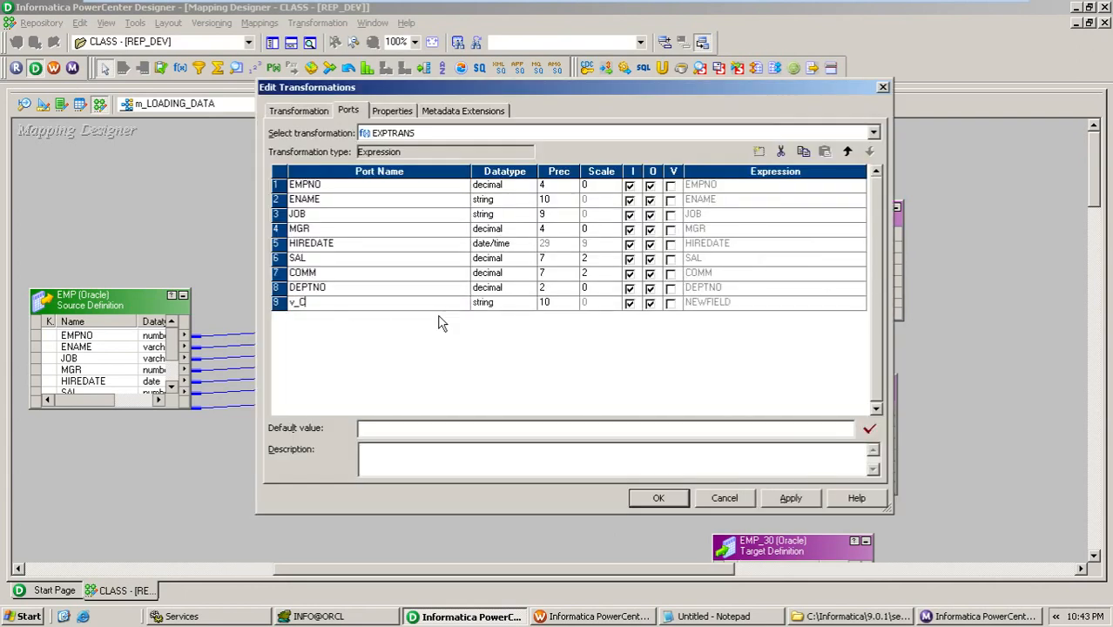
text(OUNT)
key(Tab)
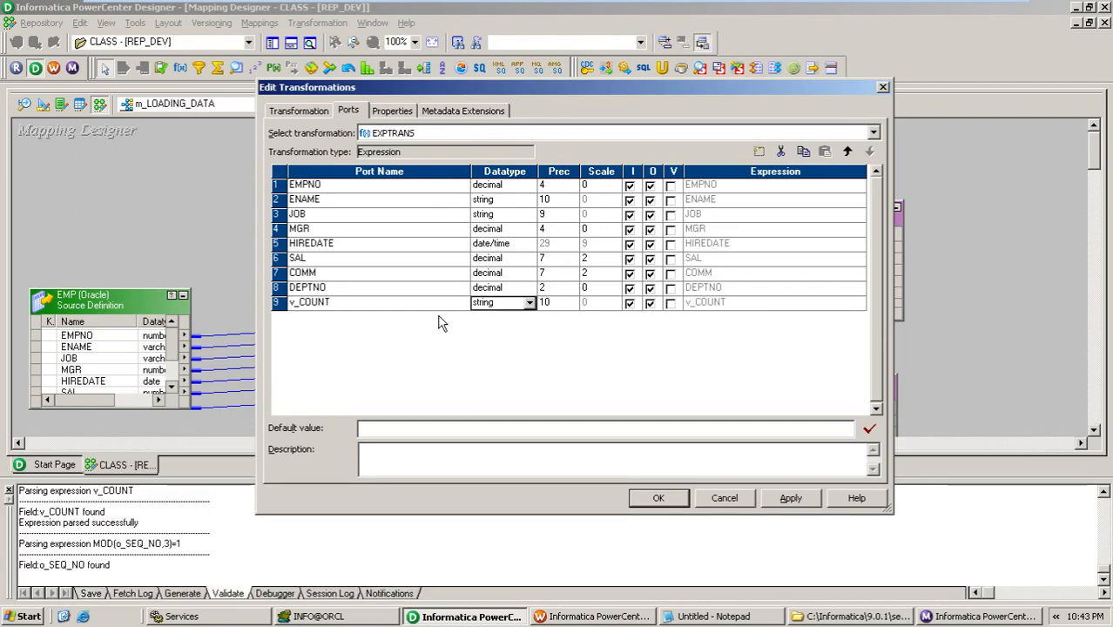
Make v_COUNT an integer variable port with the expression v_COUNT+1
click(527, 303)
click(513, 378)
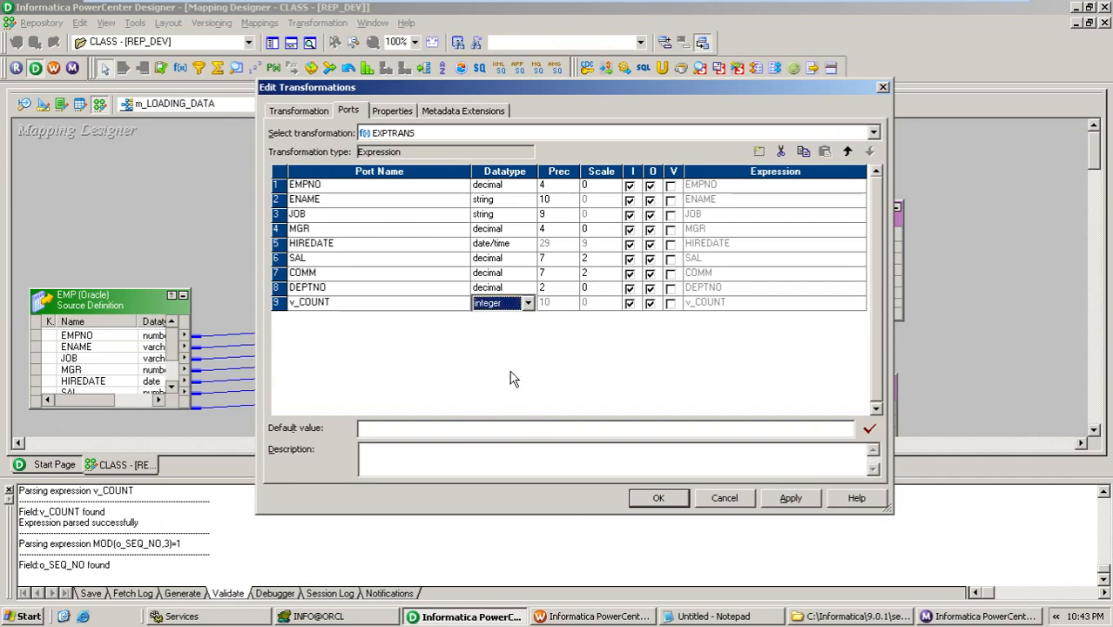
click(671, 304)
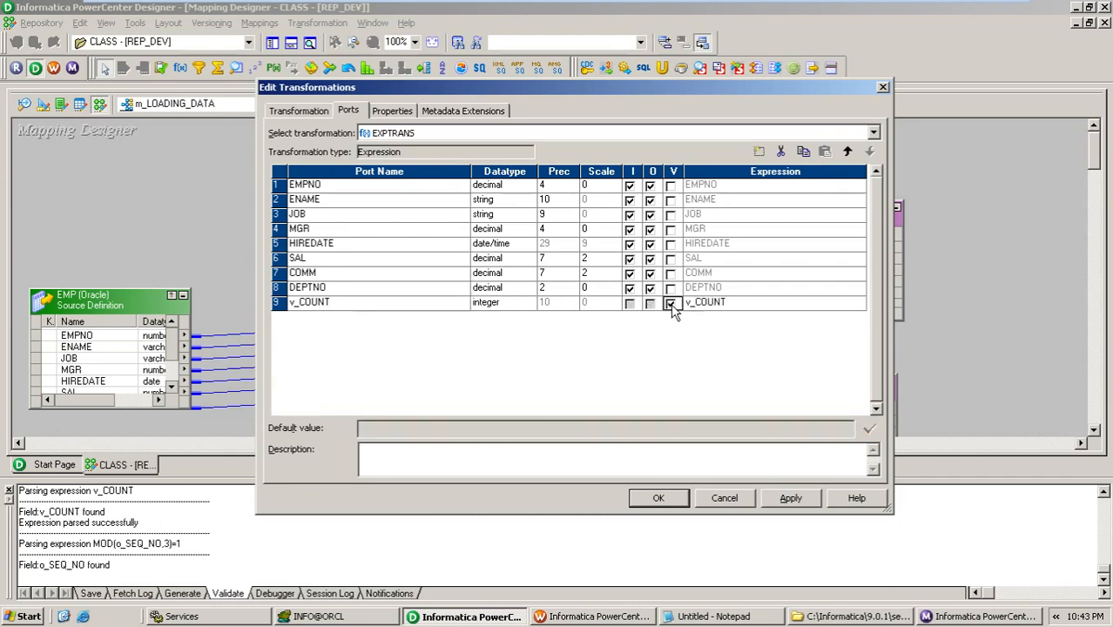
click(726, 299)
text(+1)
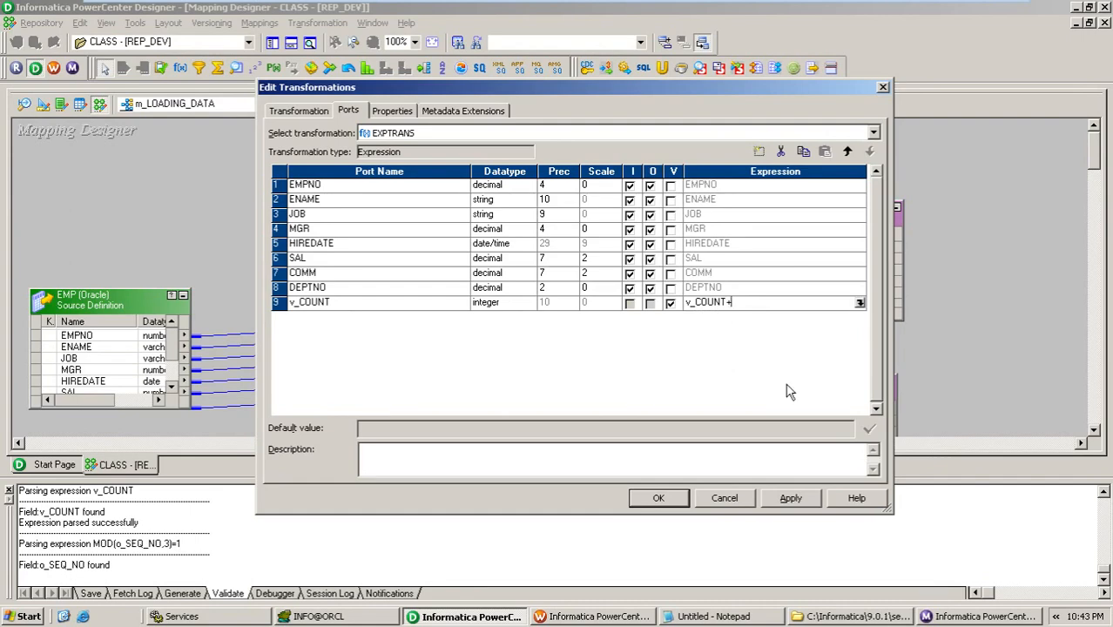
Add a port named o_SEQ_NO below v_COUNT and open its datatype choices
click(405, 305)
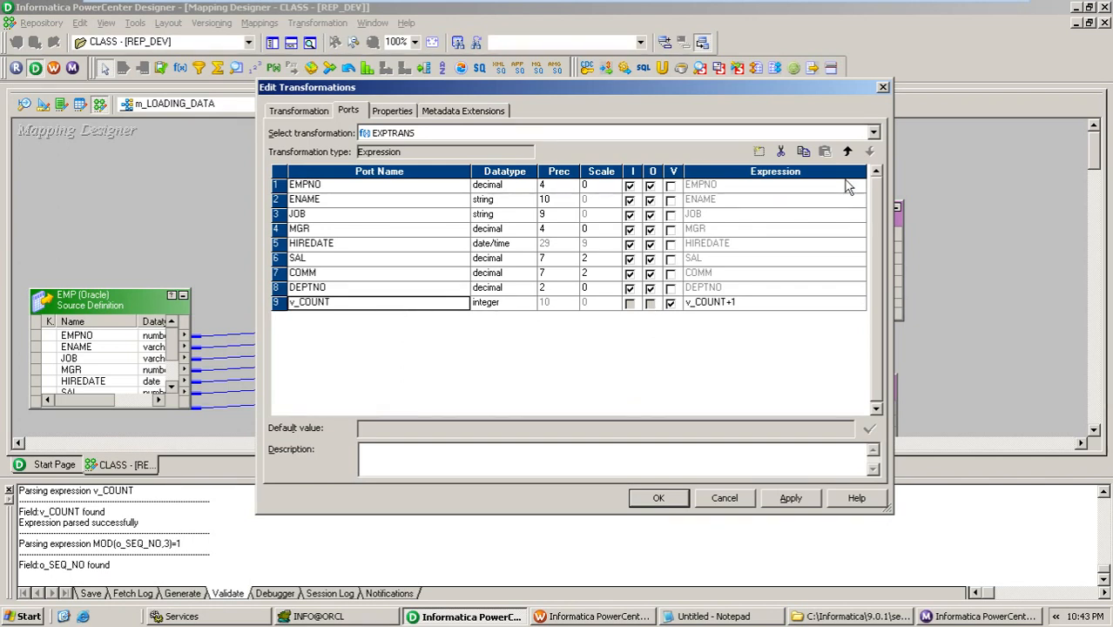
click(758, 152)
text(o_)
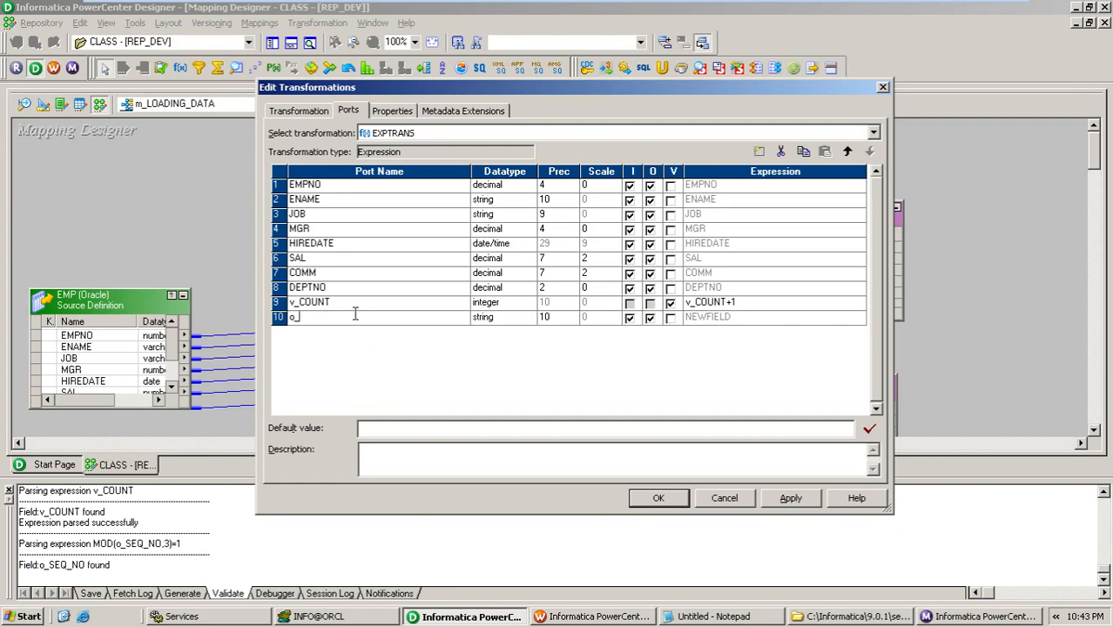
text(SEQ_NO)
click(487, 317)
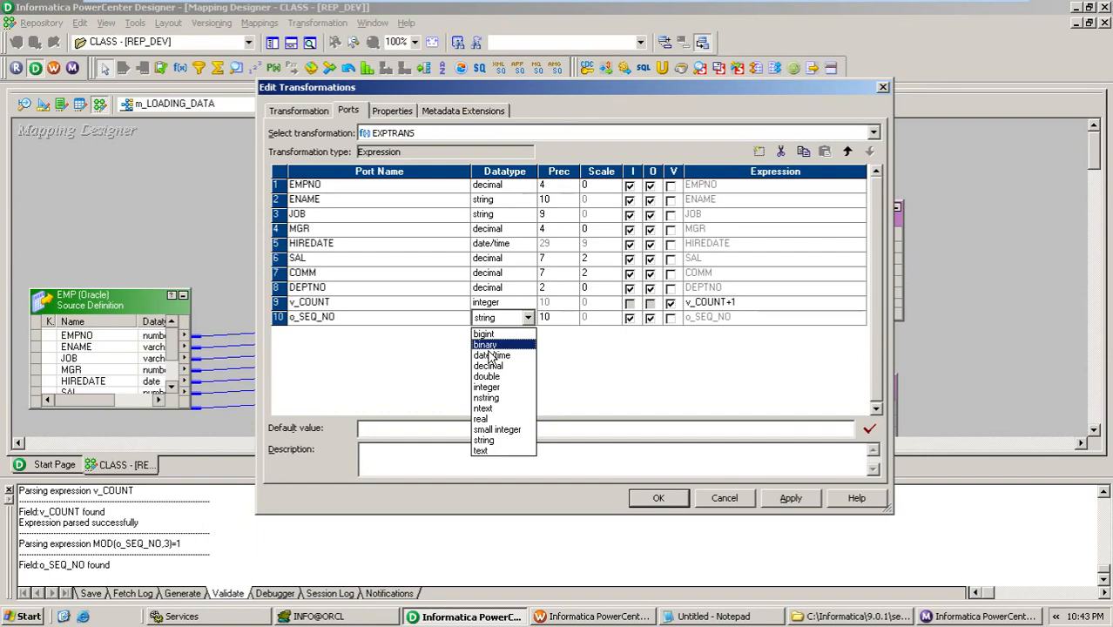
Name the three groups of the RTRTRANS Router transformation T1, T2 and T3
double_click(337, 245)
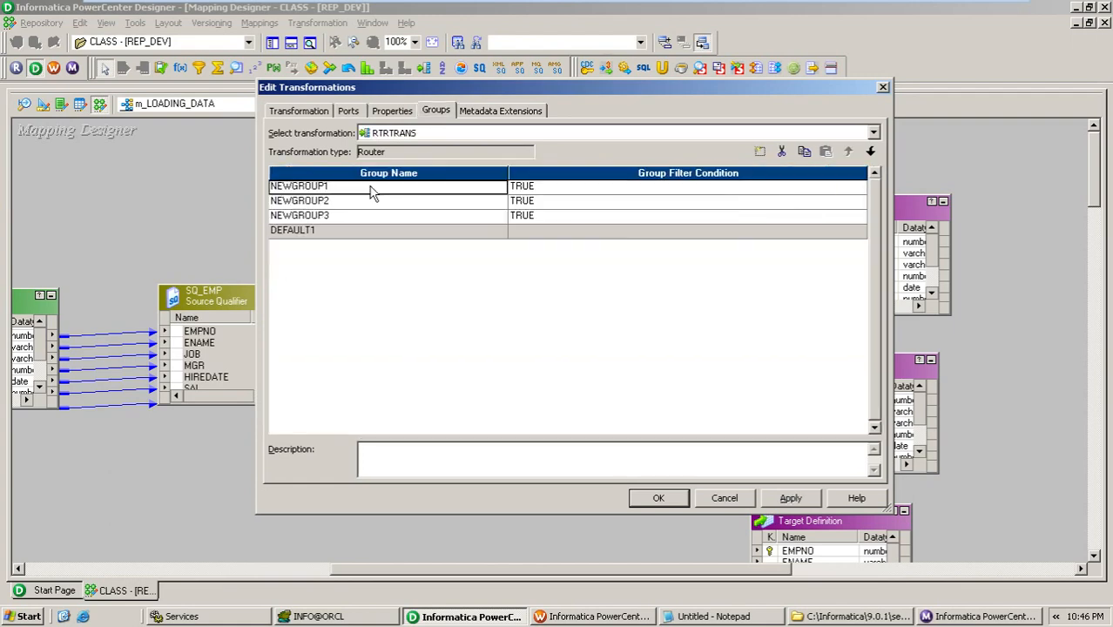
click(373, 186)
text(T1)
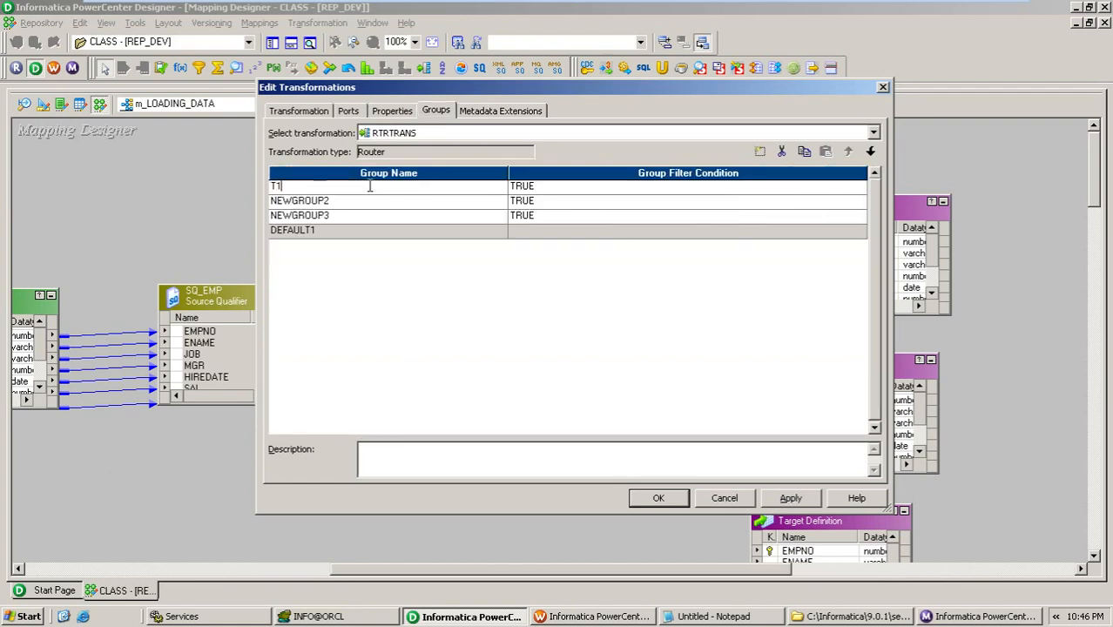
text(T2)
key(Down)
text(T3)
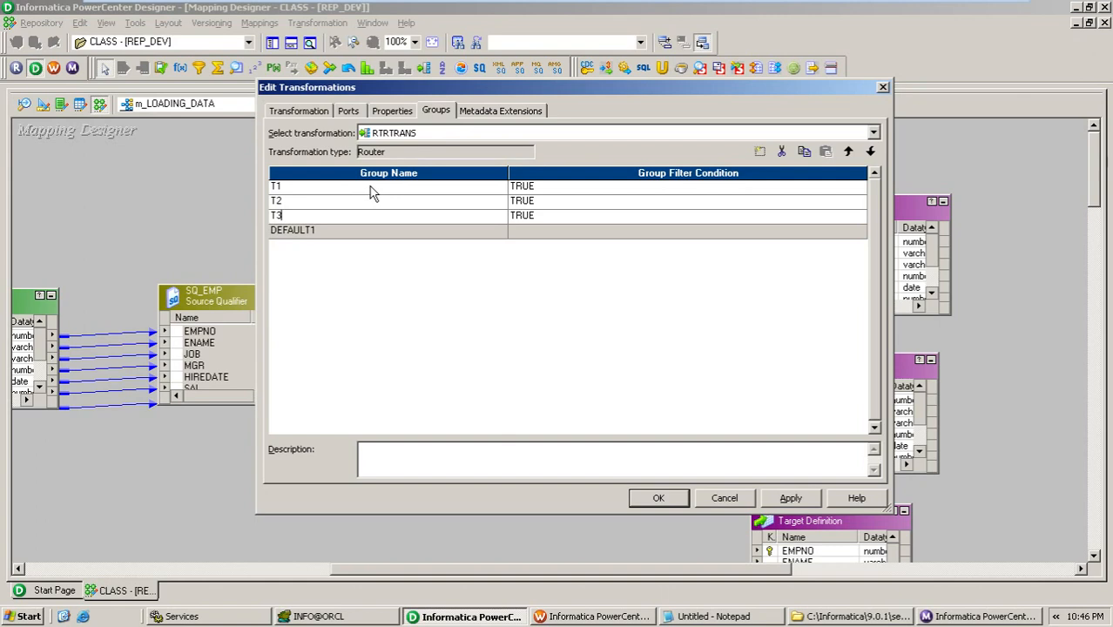
Set the T1 group's filter condition to MOD(o_SEQ_NO,3)=1 and copy the expression for reuse
click(549, 186)
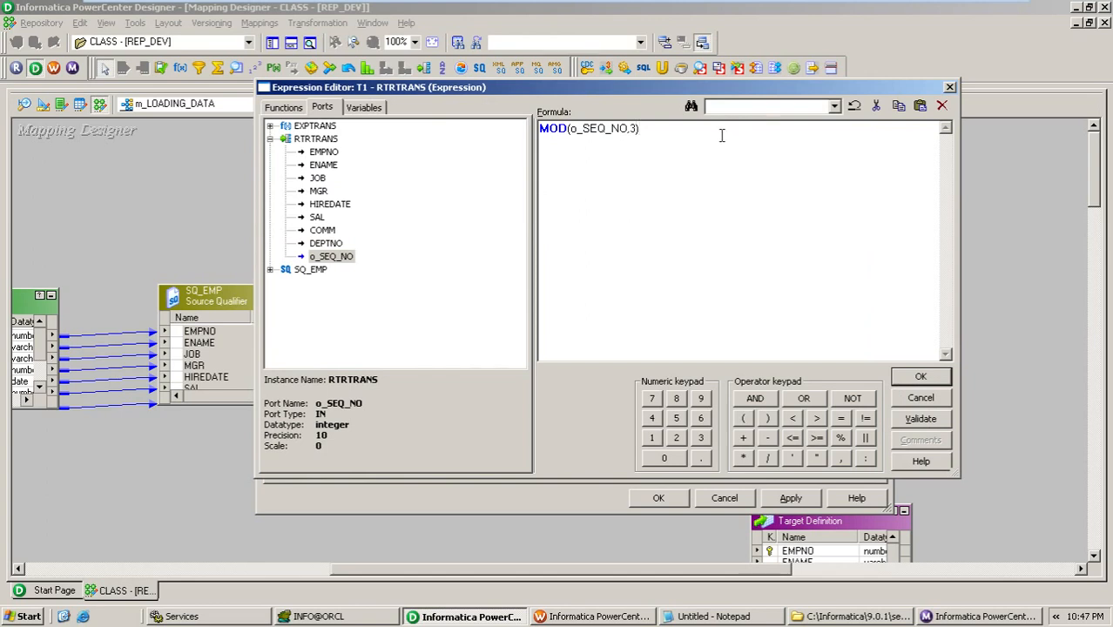
text(=1)
key(ctrl+a)
key(ctrl+c)
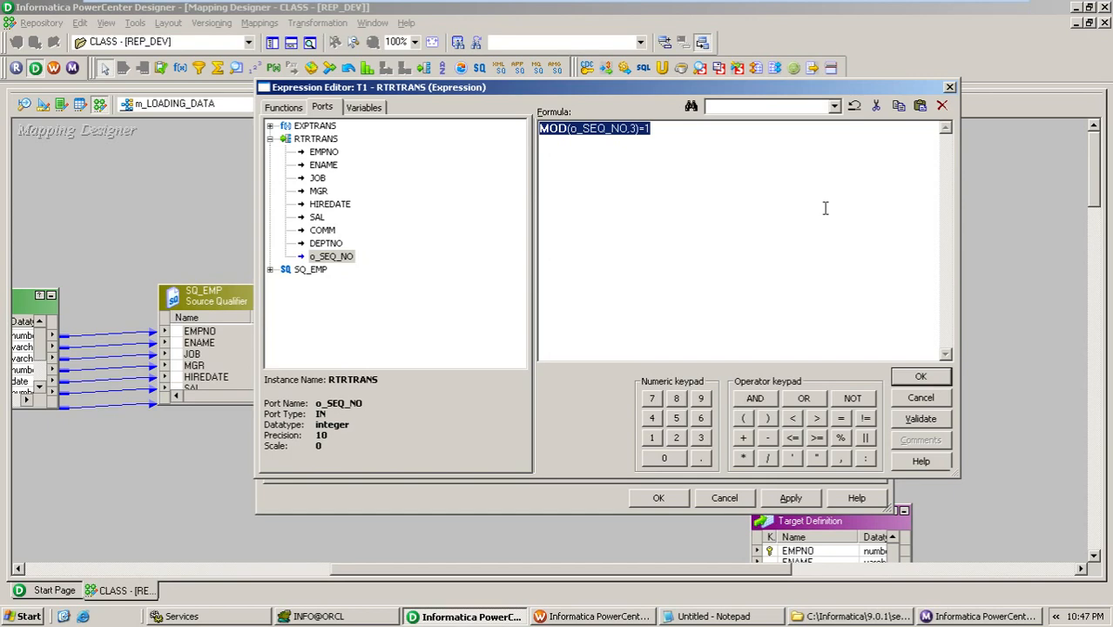
click(920, 376)
Set the T2 group's filter condition to MOD(o_SEQ_NO,3)=2 by reusing the copied expression
click(559, 201)
key(ctrl+v)
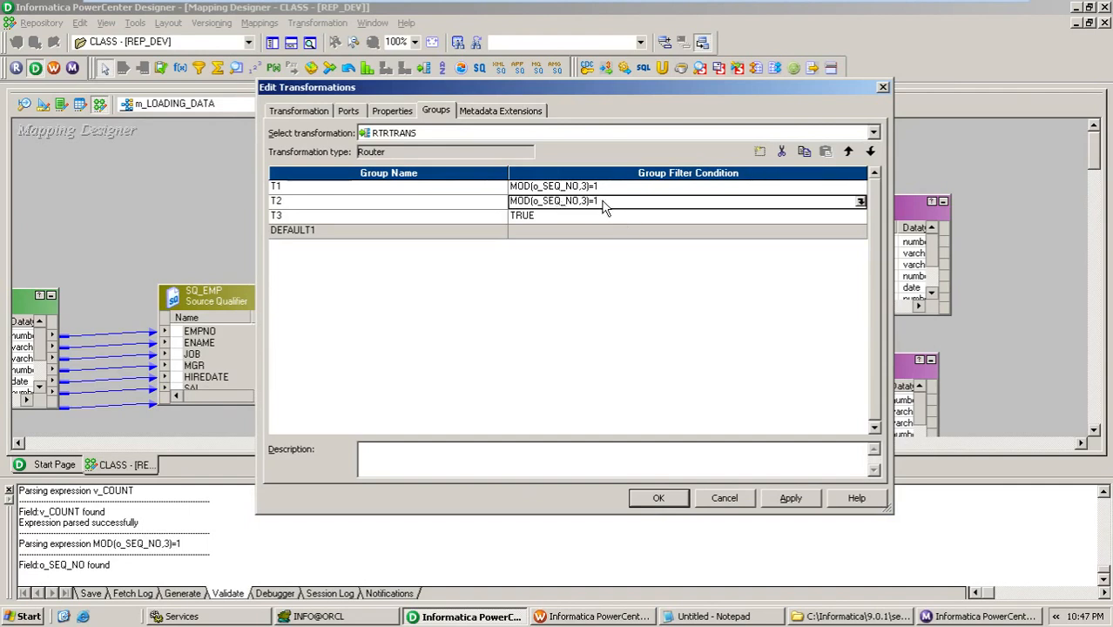
key(BackSpace)
text(2)
click(676, 264)
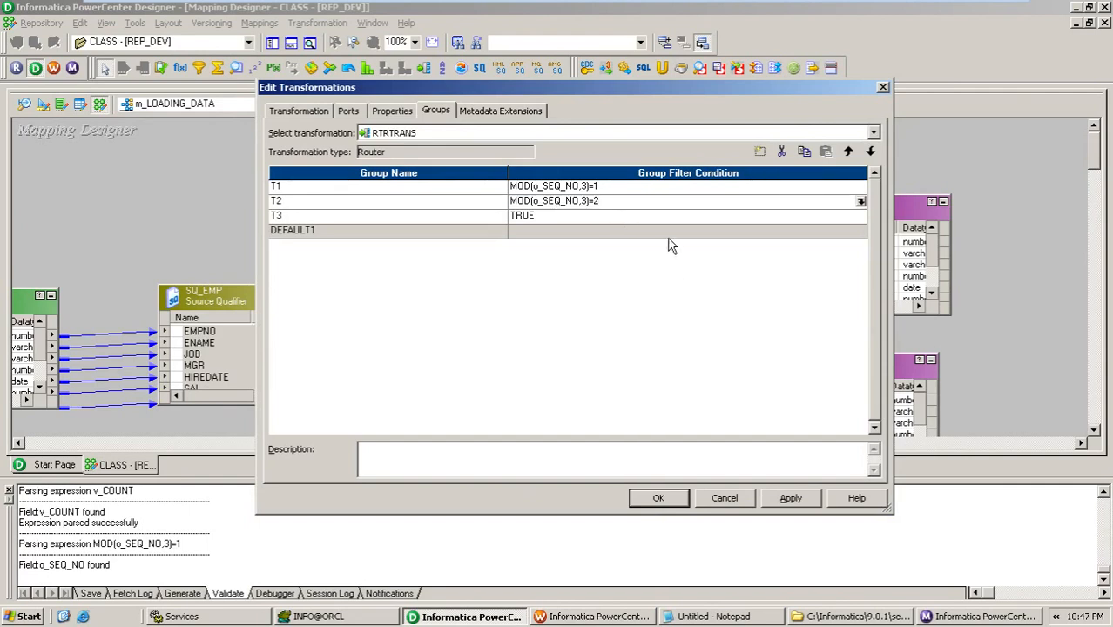
Set the T3 group's filter condition to MOD(o_SEQ_NO,3)=0 and accept the Router's settings
click(659, 217)
key(ctrl+v)
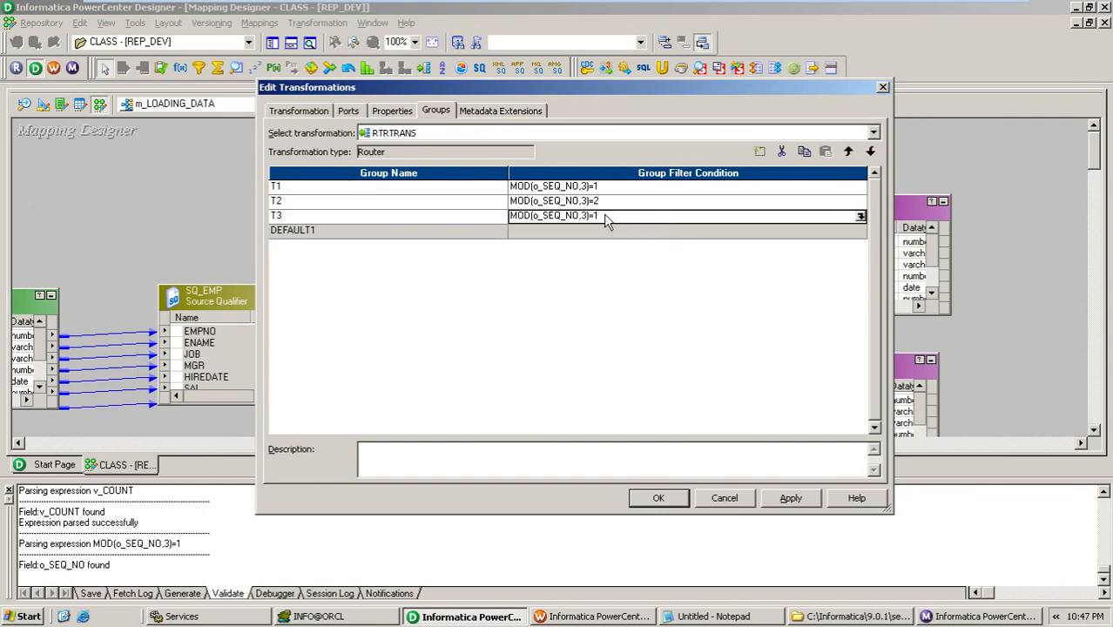
click(731, 280)
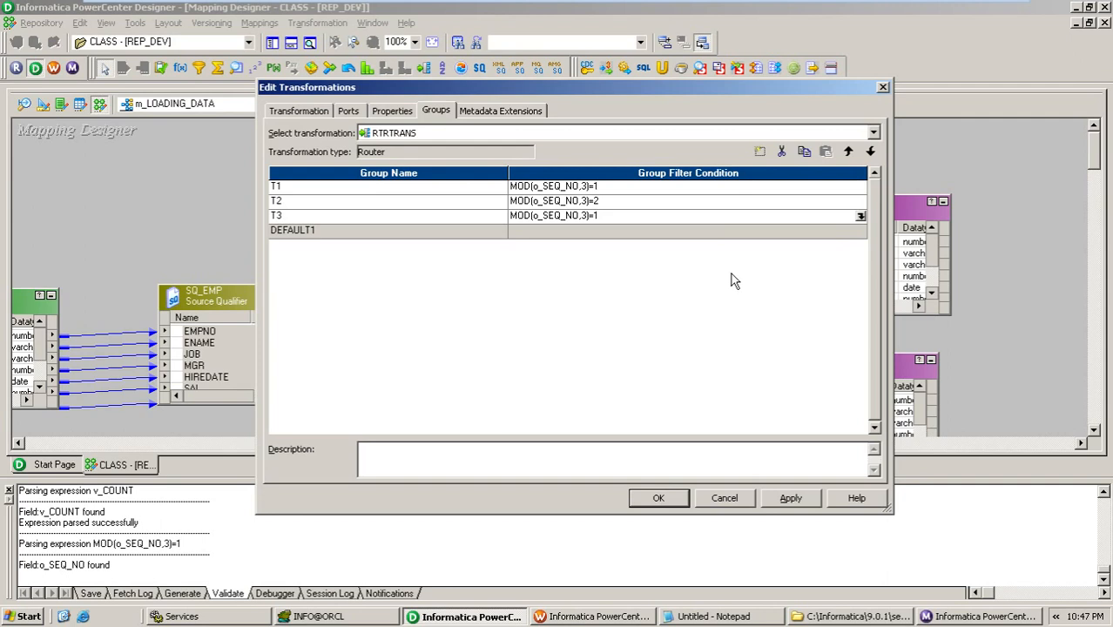
click(601, 215)
key(BackSpace)
text(0)
click(641, 504)
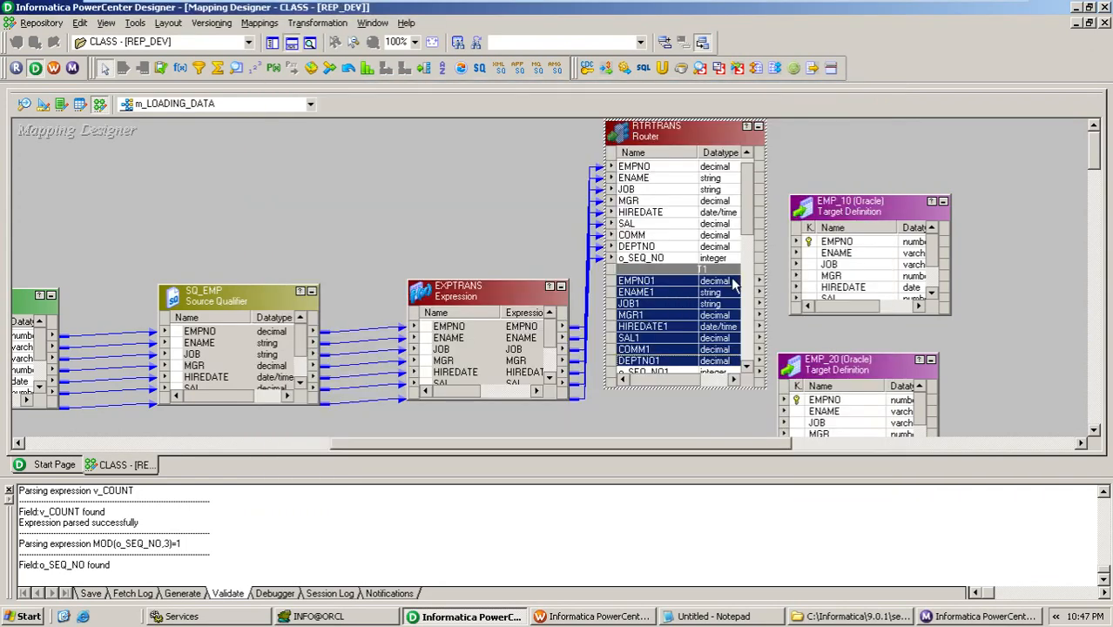
Link the Router's T1 ports to the EMP_10 target and select the T3 group's ports
drag(737, 286, 854, 249)
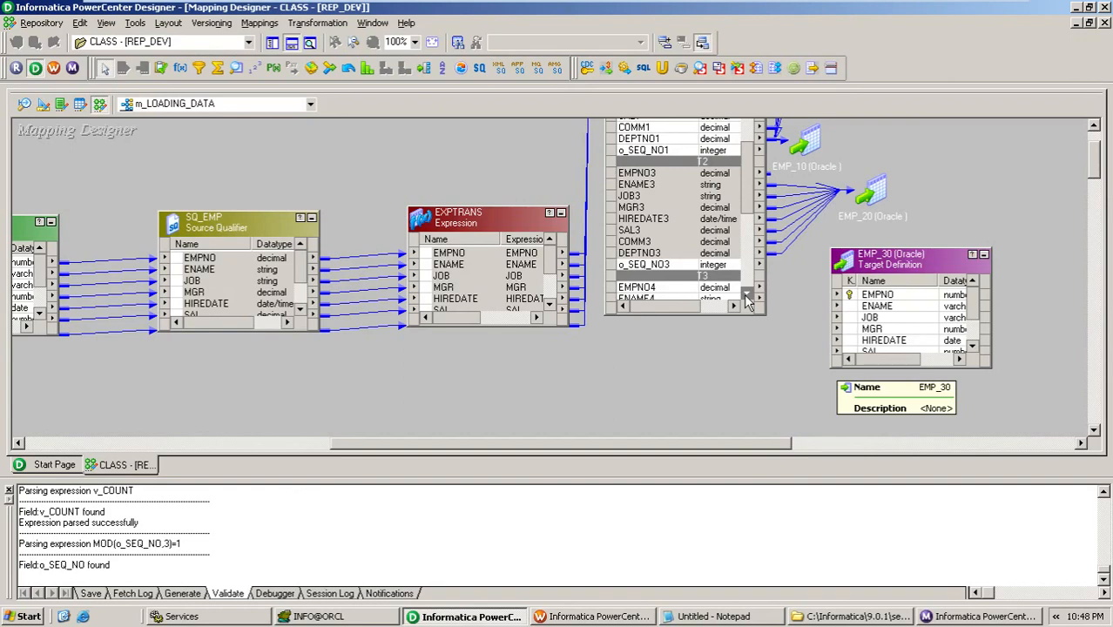
scroll(748, 300, down, 3)
drag(662, 184, 662, 264)
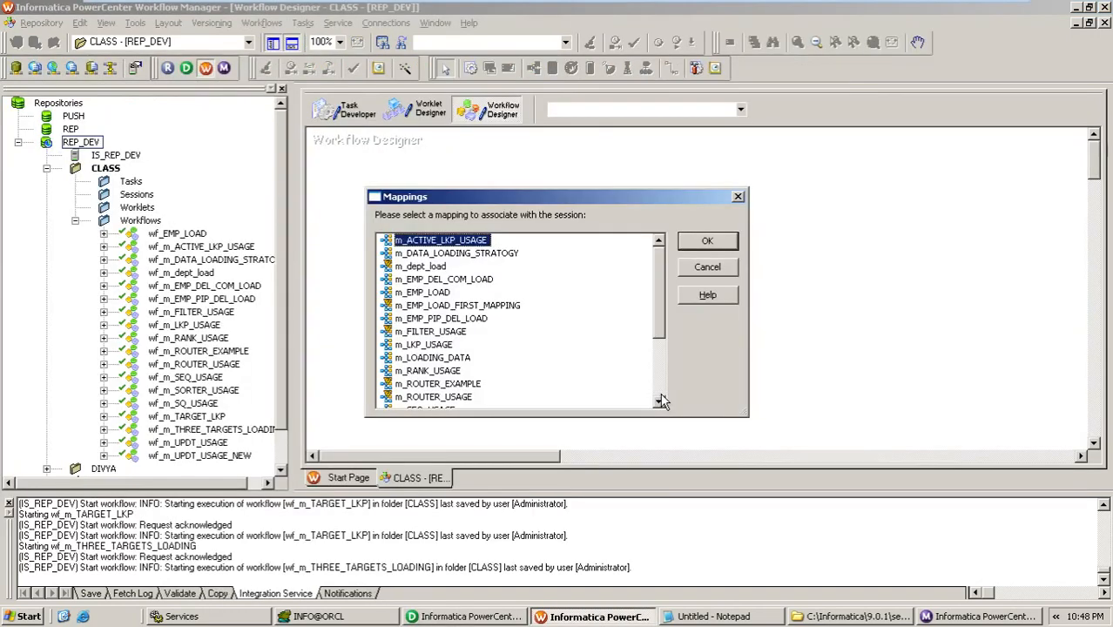
Associate the m_LOADING_DATA mapping with the new session in Workflow Manager
scroll(662, 401, down, 3)
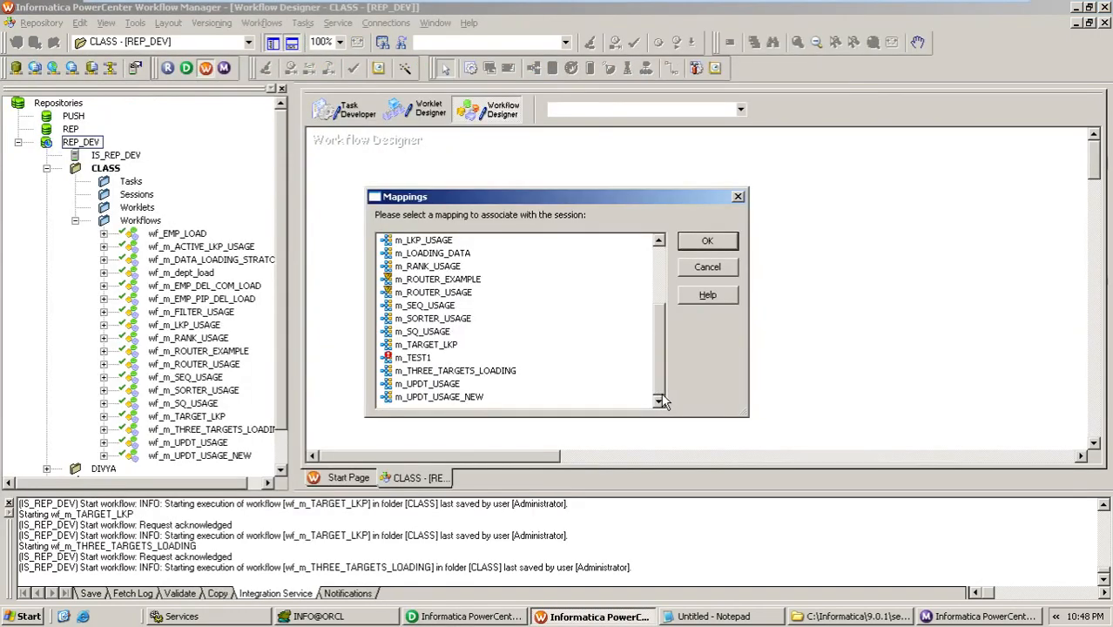
drag(661, 393, 667, 346)
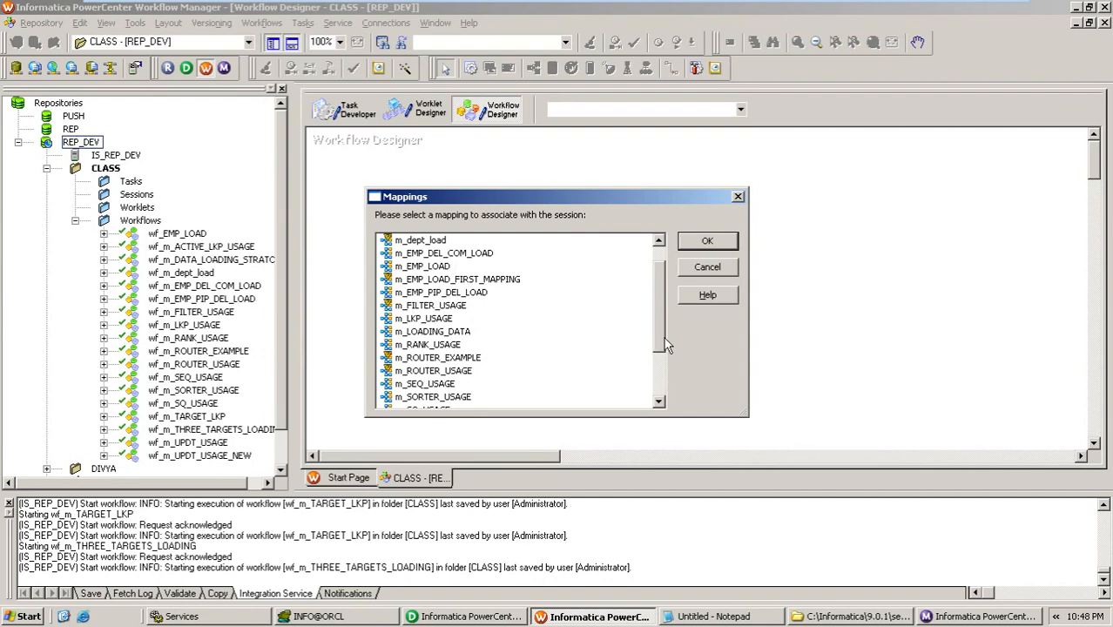
key(alt+Tab)
key(alt+Tab)
click(460, 334)
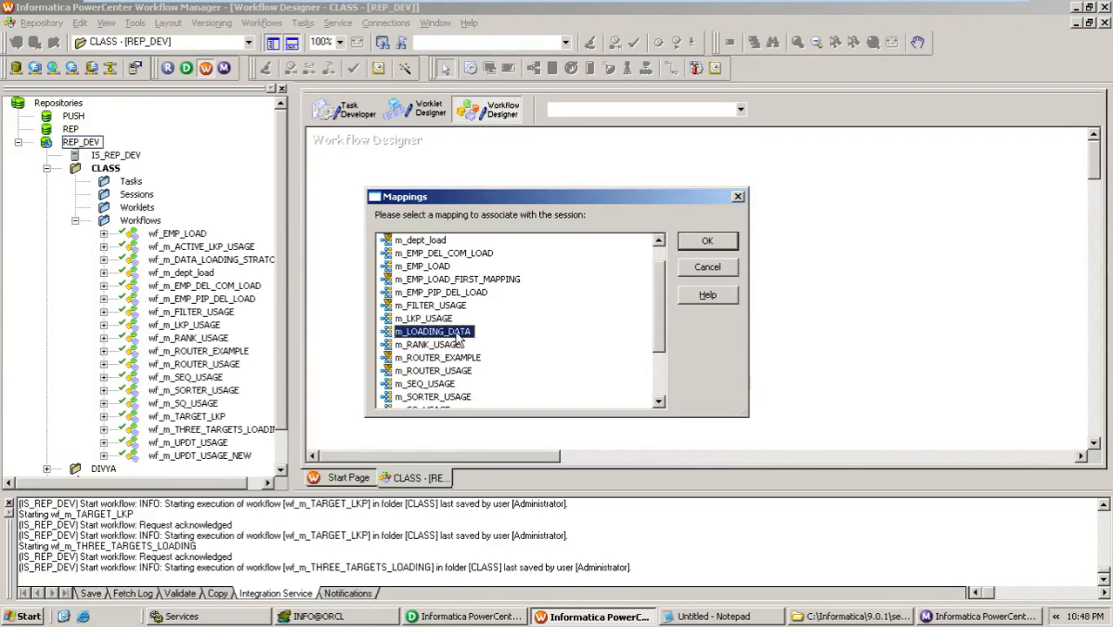
click(708, 242)
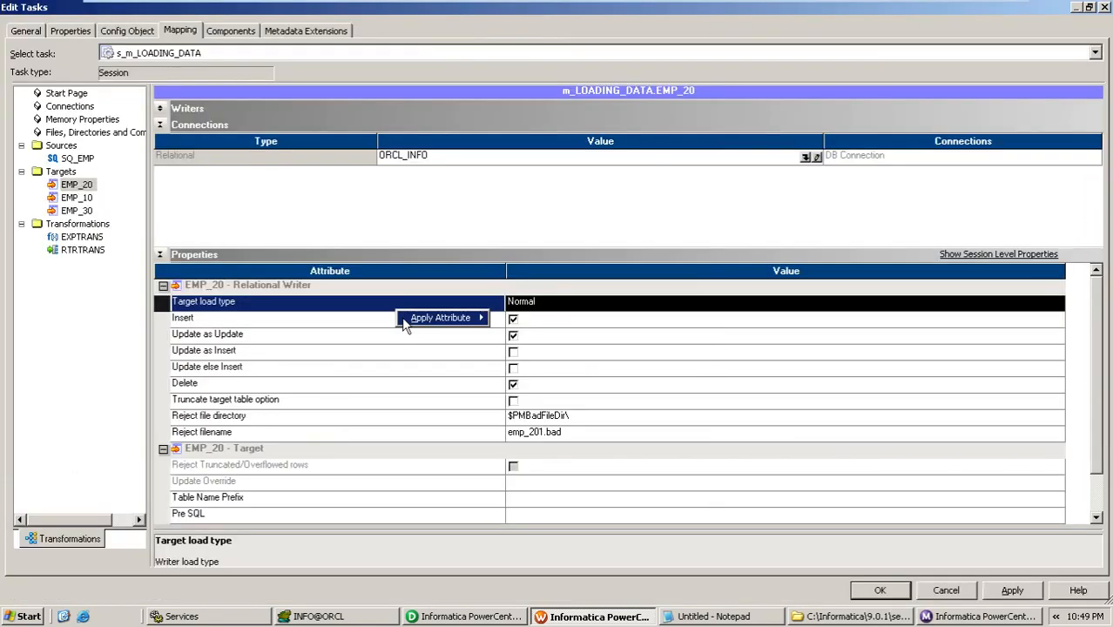
Apply EMP_20's Normal target load type to all instances and show the EMP_10 target's session properties
mouse_move(406, 316)
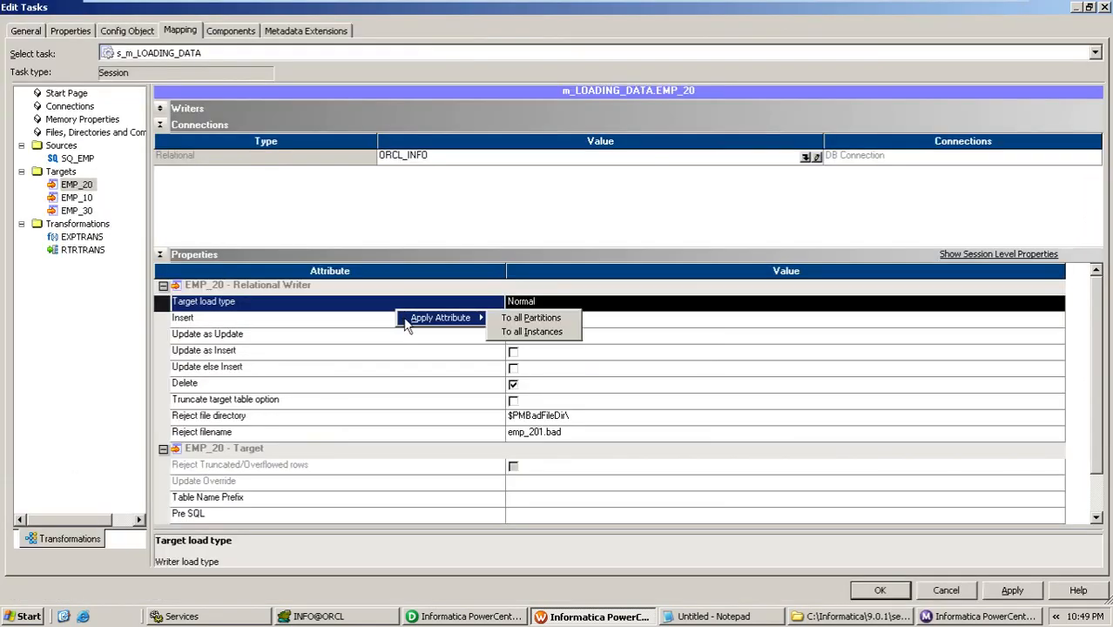
click(536, 334)
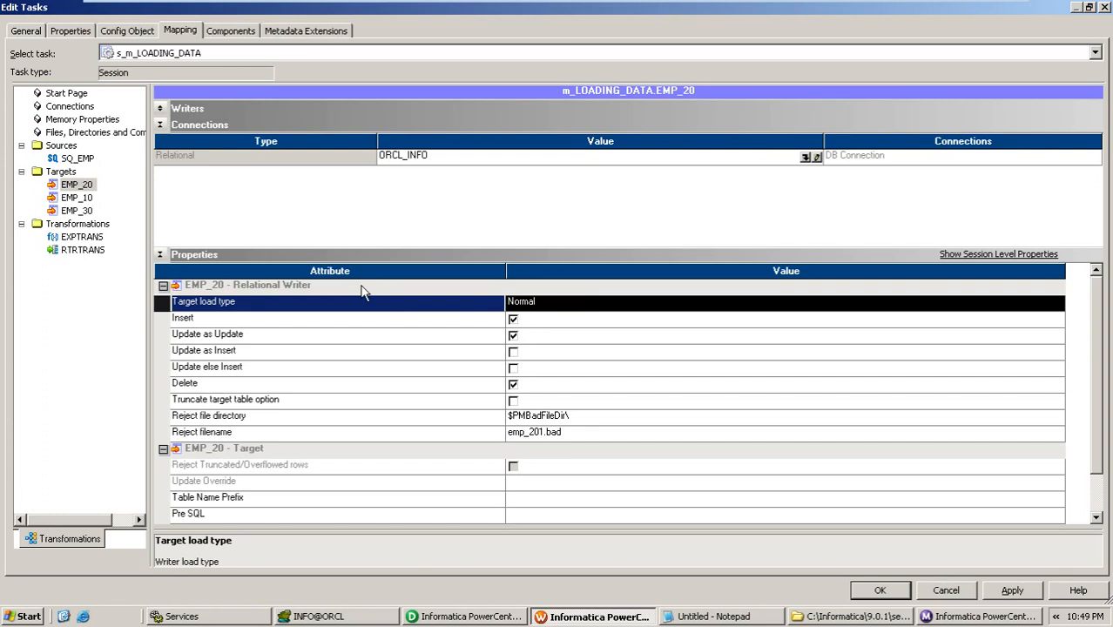
click(77, 198)
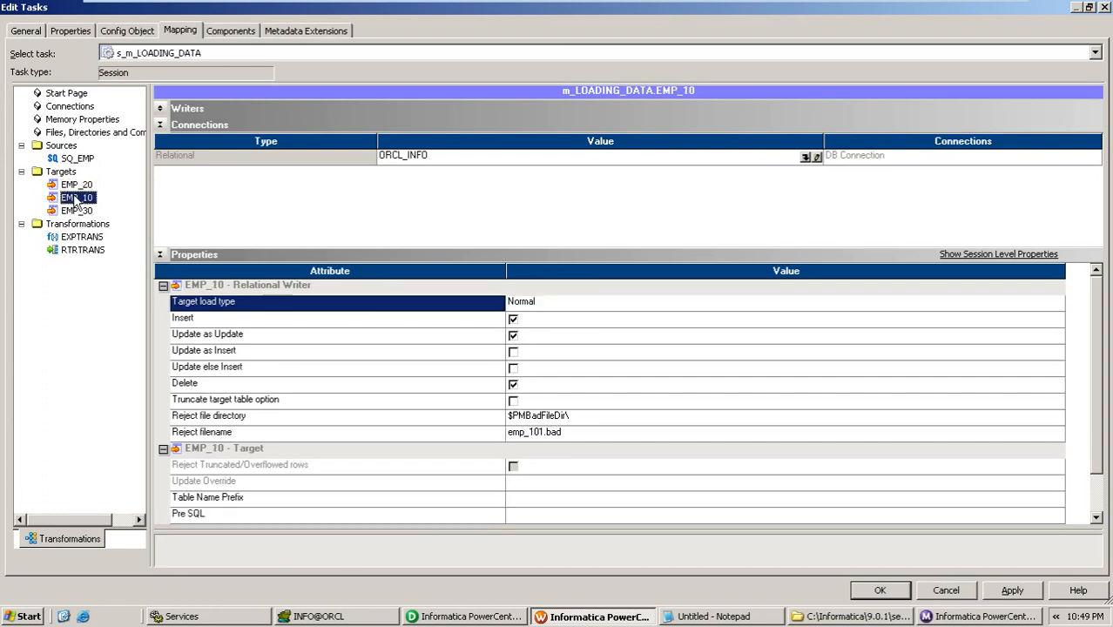
Check the Target load type applied to the EMP_20, EMP_10 and EMP_30 targets in the session's mapping settings
click(76, 185)
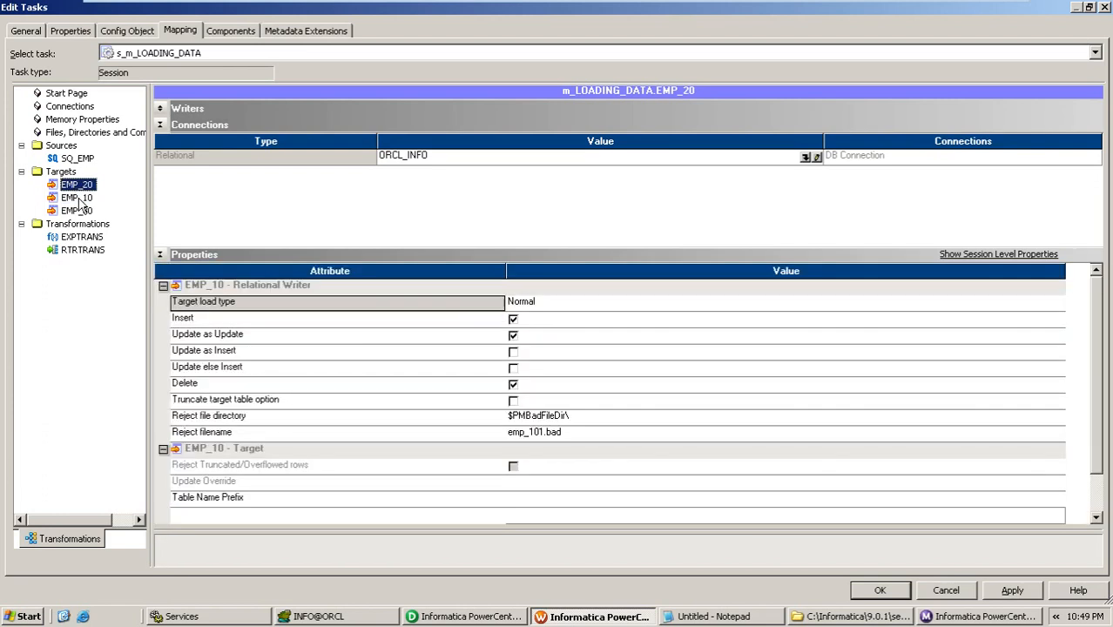
click(79, 199)
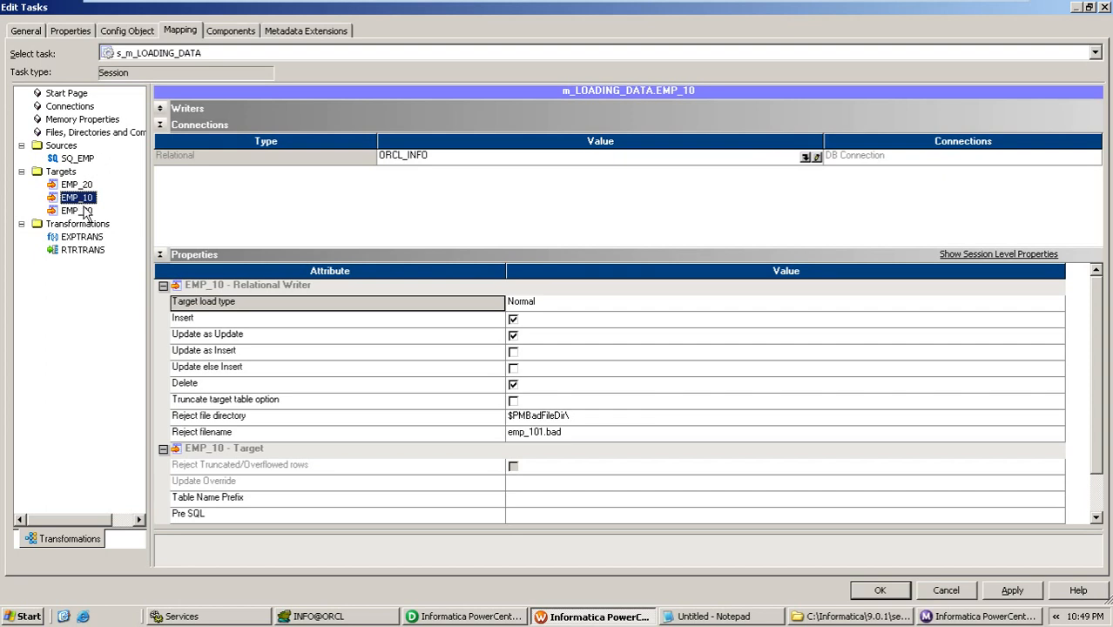
click(85, 213)
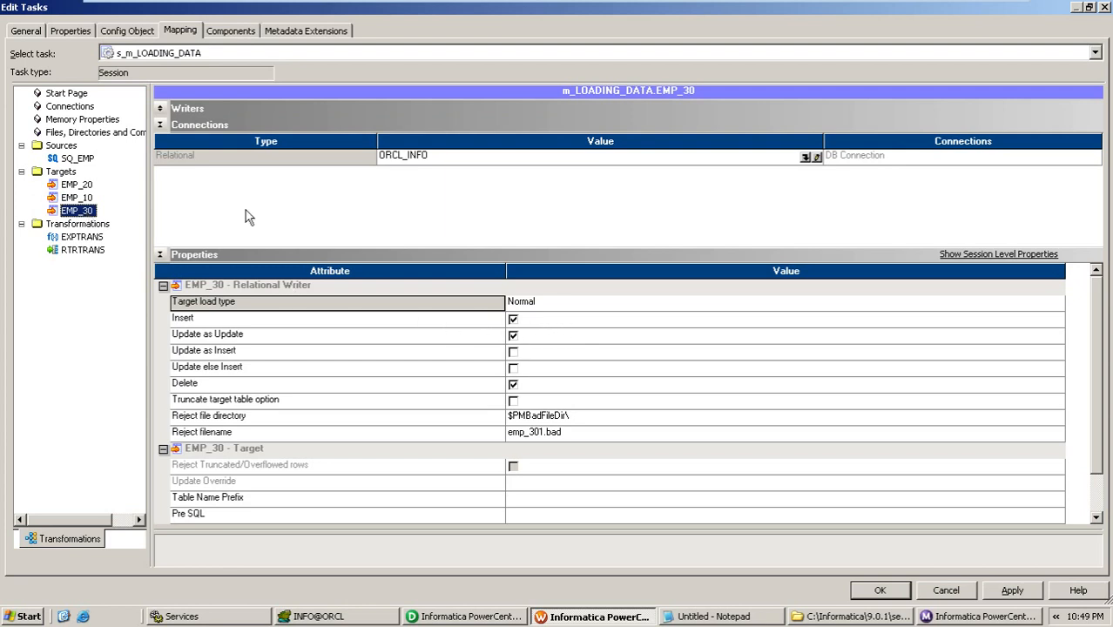
Disable Update as Update and Delete in the EMP_20 target's relational writer properties
click(79, 186)
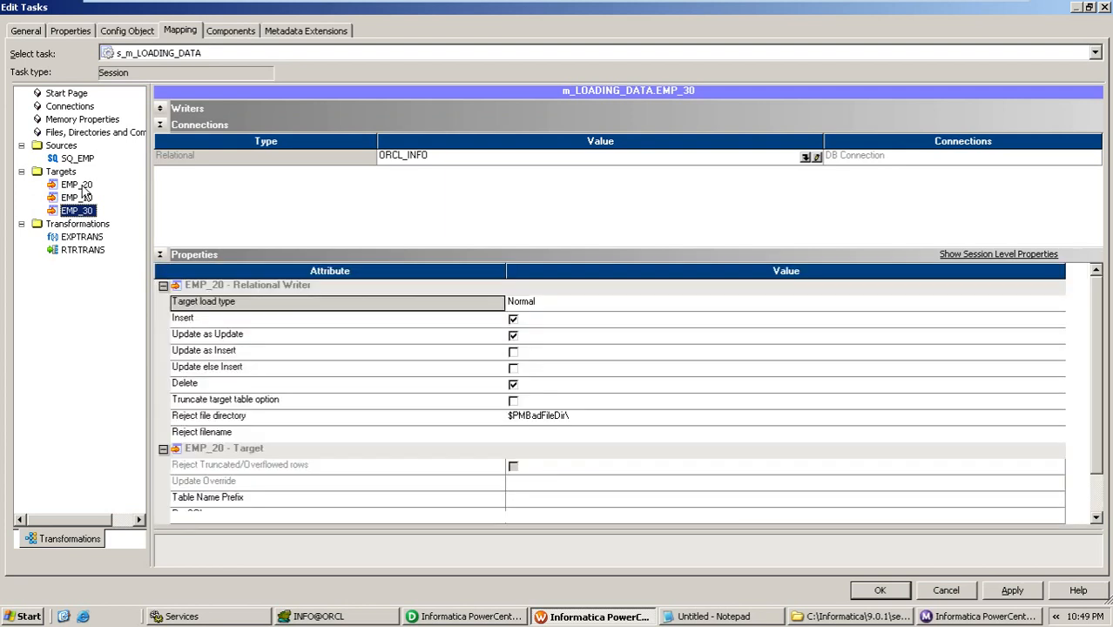
click(513, 336)
click(513, 385)
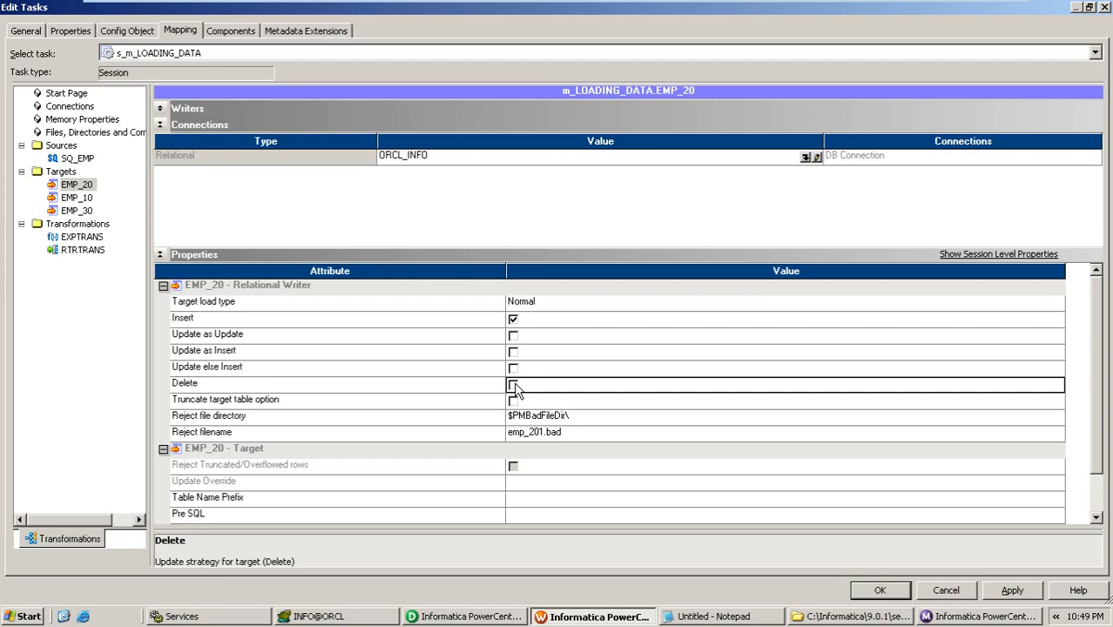
Apply EMP_20's Update as Update and Delete settings to all target instances
right_click(390, 335)
mouse_move(458, 347)
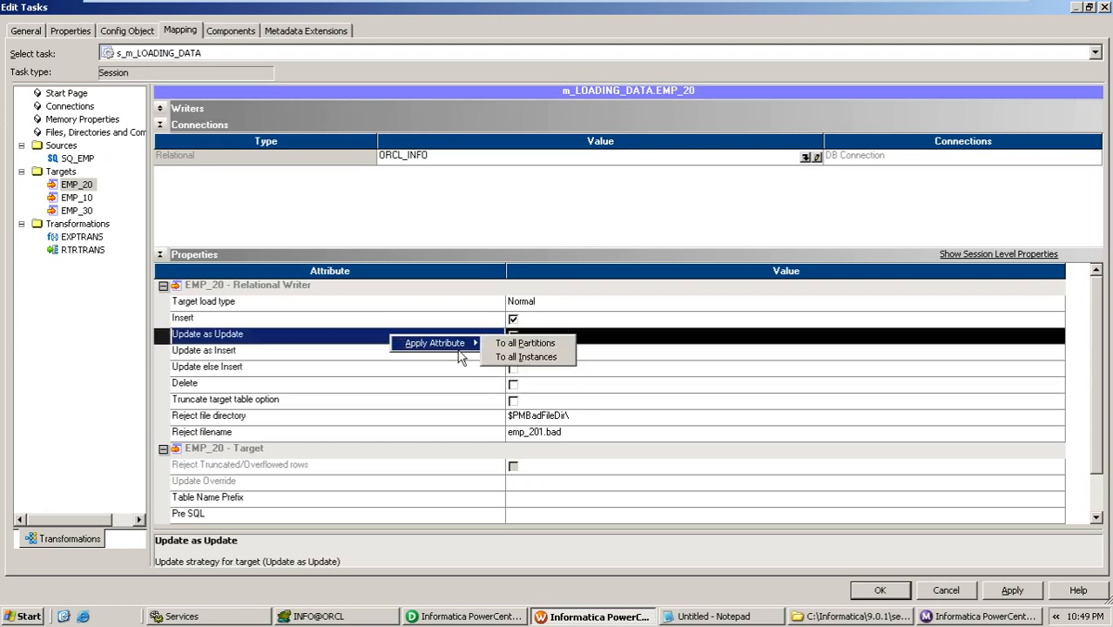
click(514, 359)
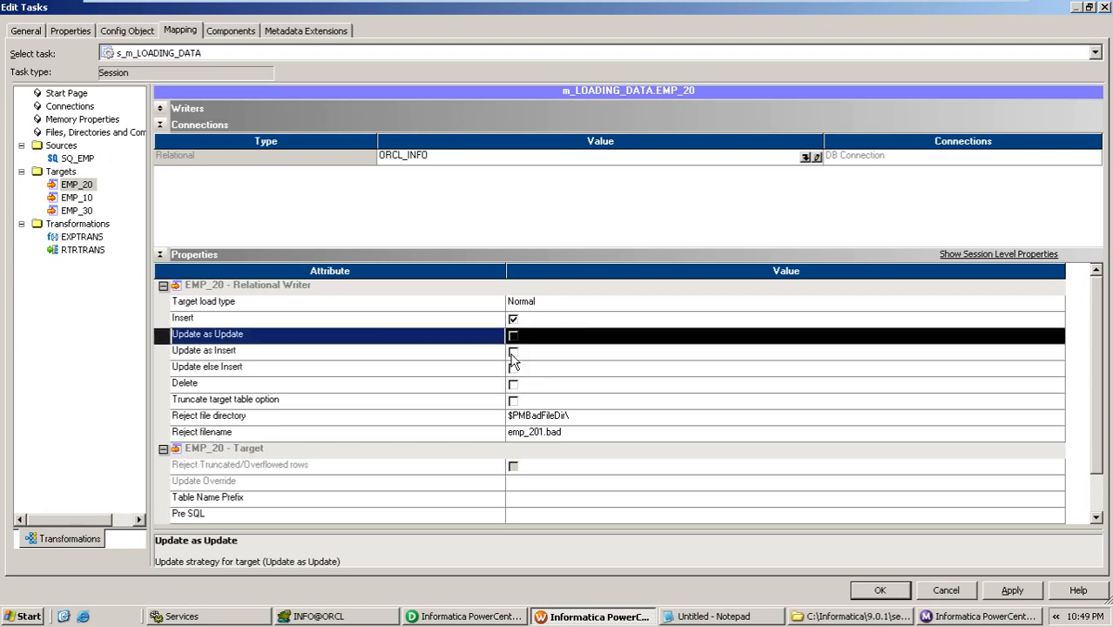
right_click(384, 385)
mouse_move(405, 392)
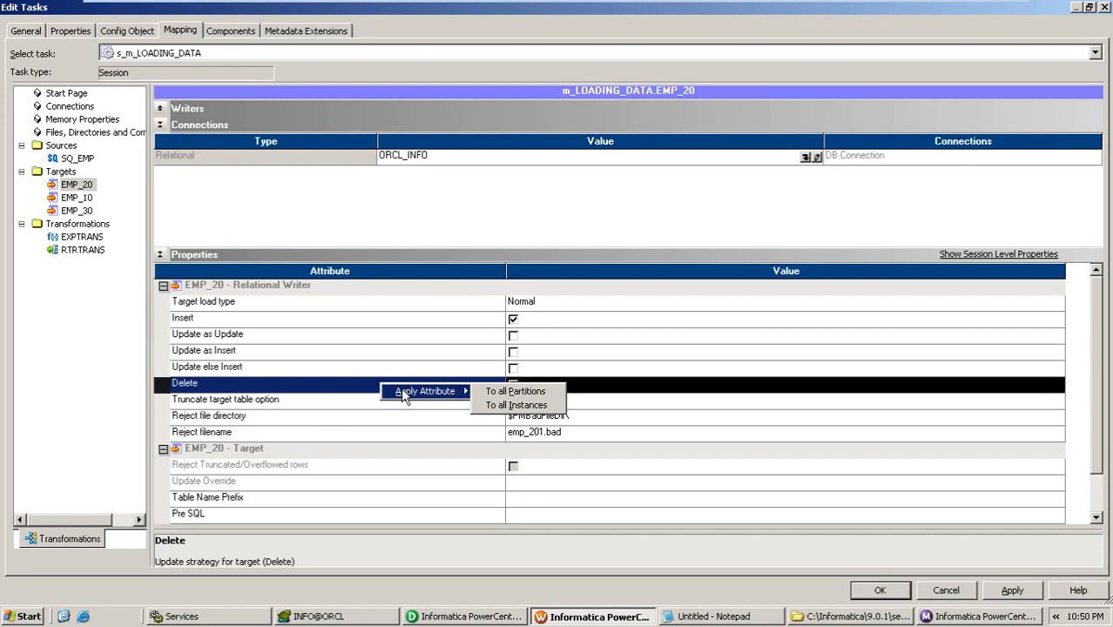
click(490, 407)
Check the writer properties of EMP_10 and EMP_30, and accept the session's settings
click(75, 200)
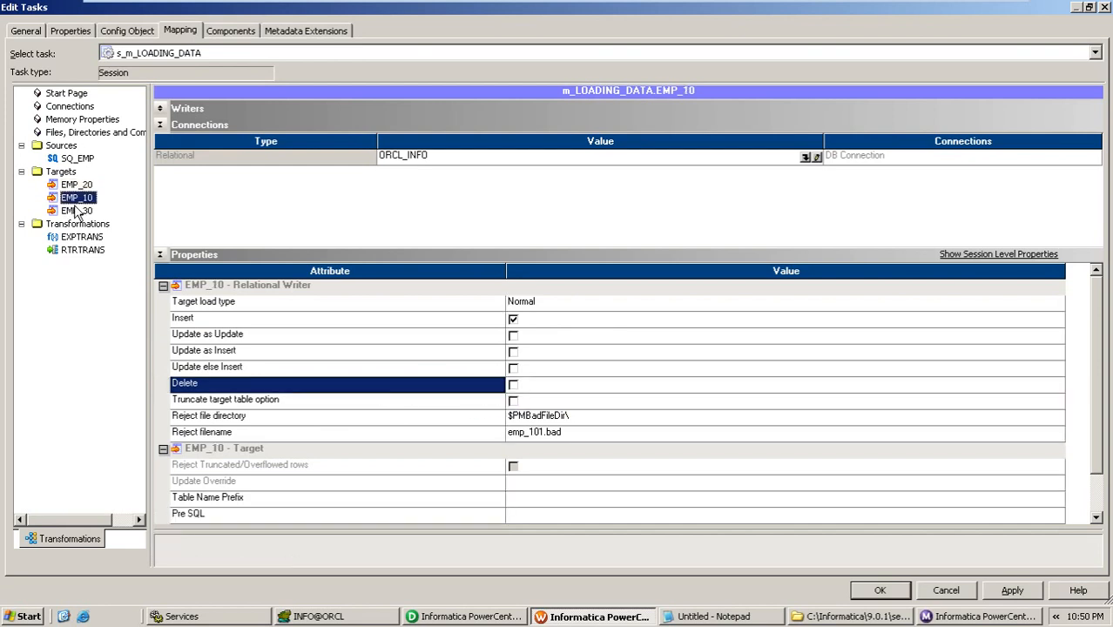
click(77, 211)
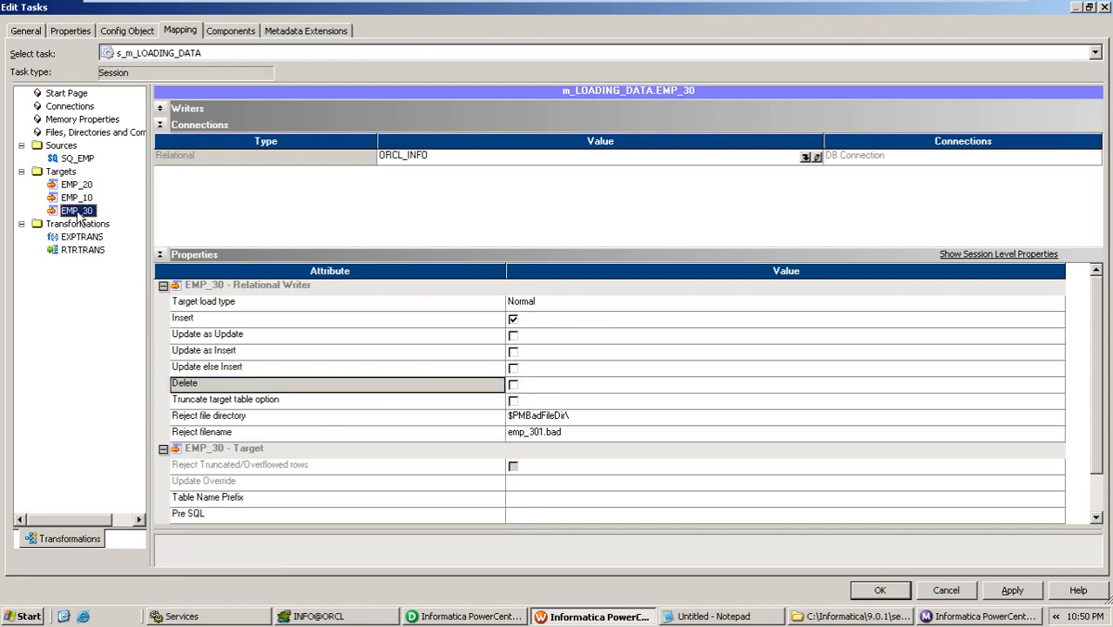
click(880, 590)
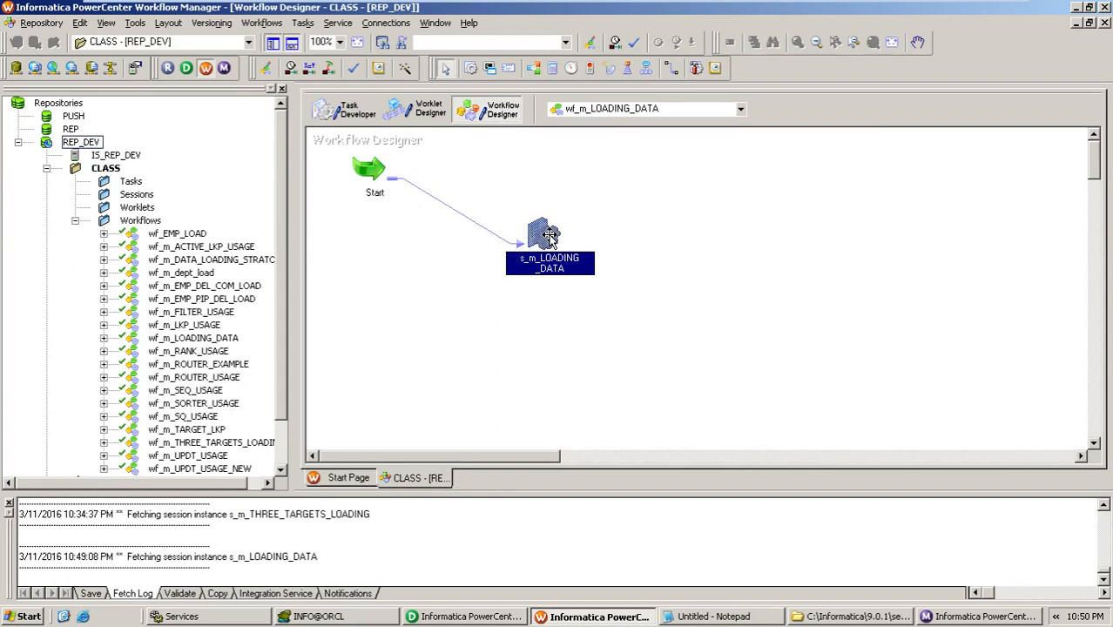
Save and start the wf_m_LOADING_DATA workflow, and show the s_m_LOADING_DATA session's source and target statistics in Workflow Monitor
right_click(549, 235)
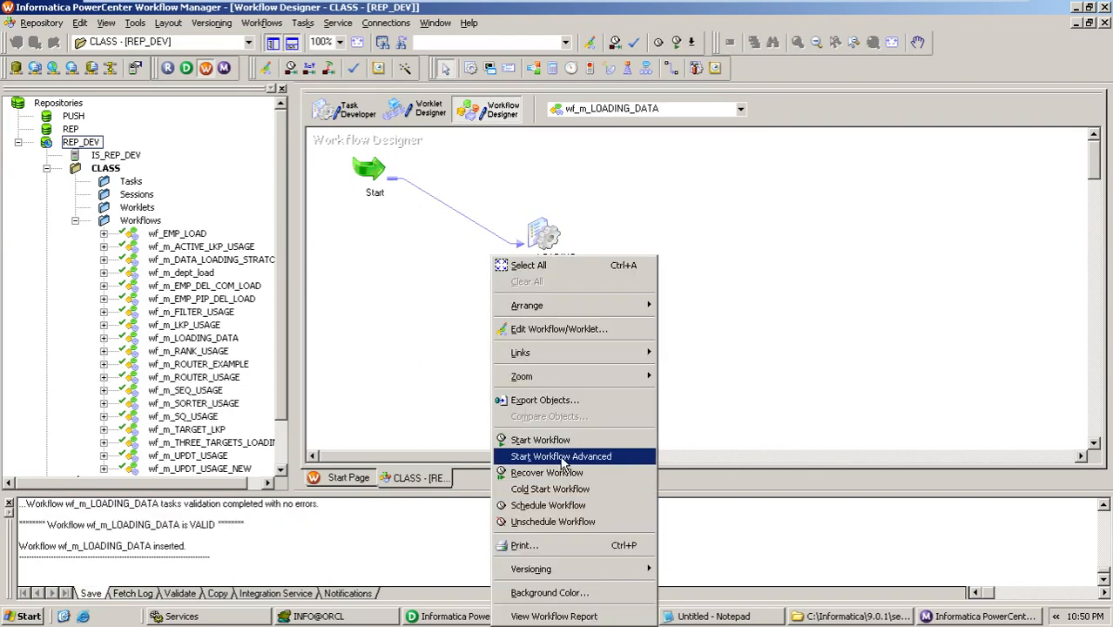
click(558, 438)
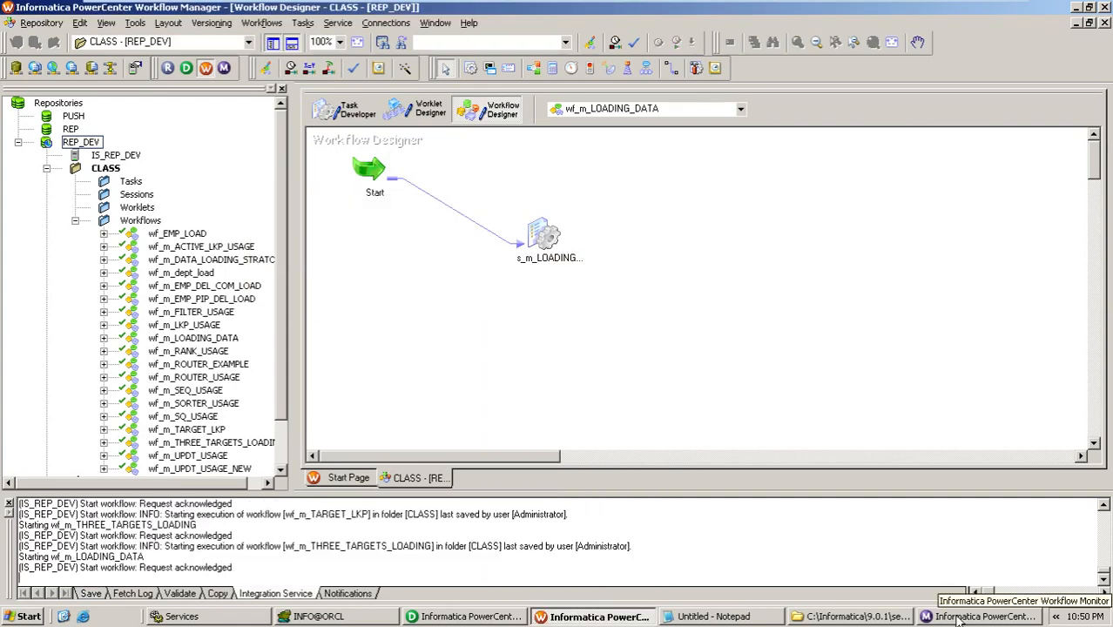
click(977, 617)
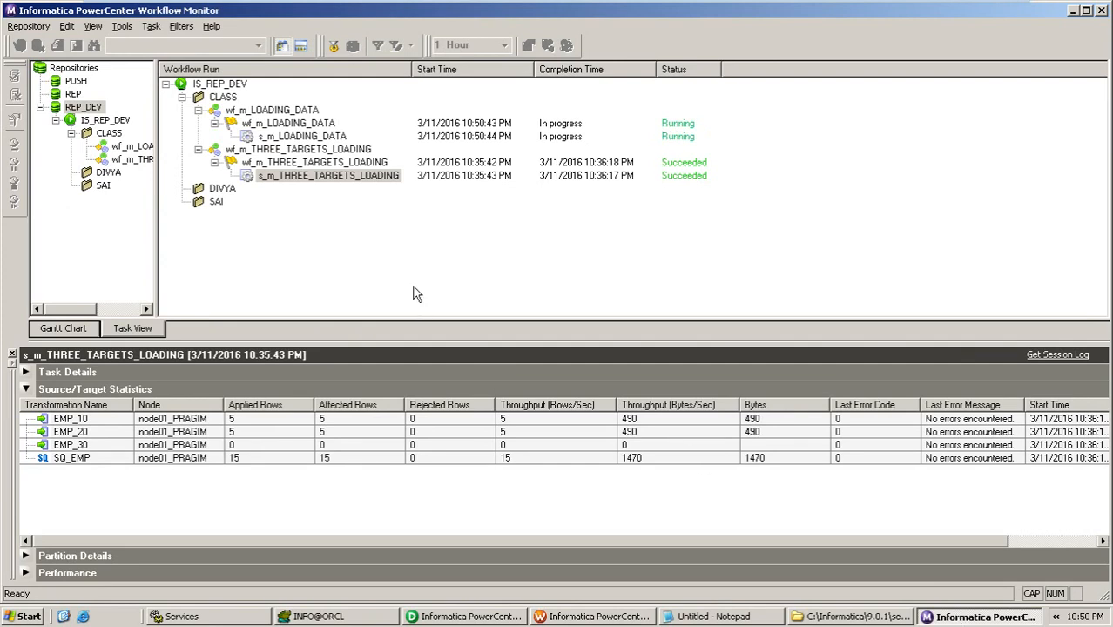
click(338, 138)
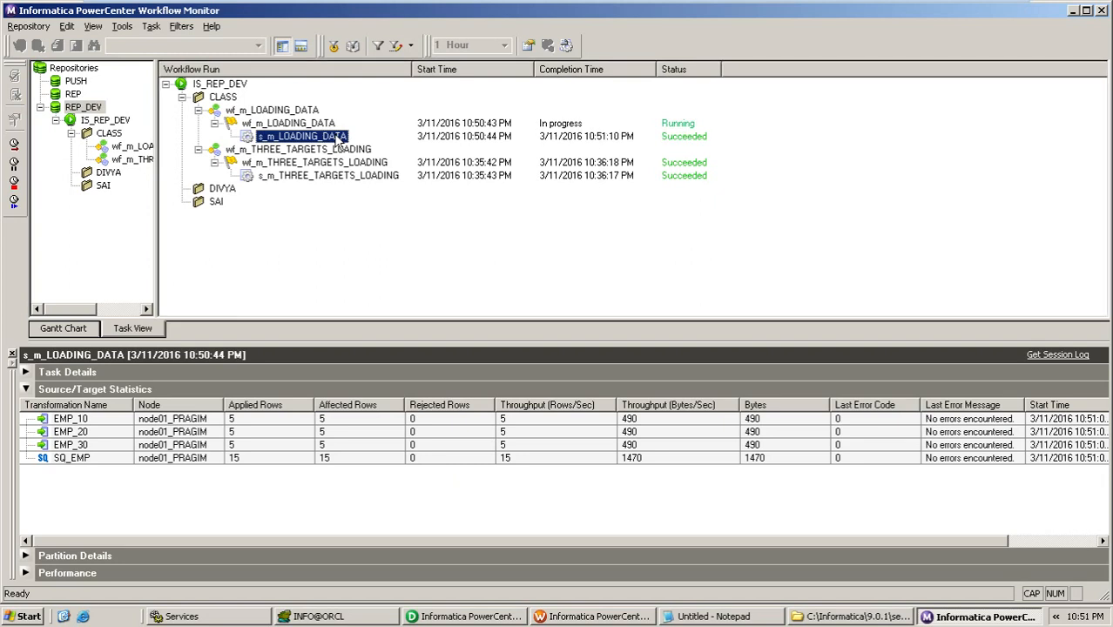
In TOAD, compare the rows in the INFO schema's EMP_30, EMP_10 and EMP_20 tables with the SCOTT schema's EMP source table
click(314, 617)
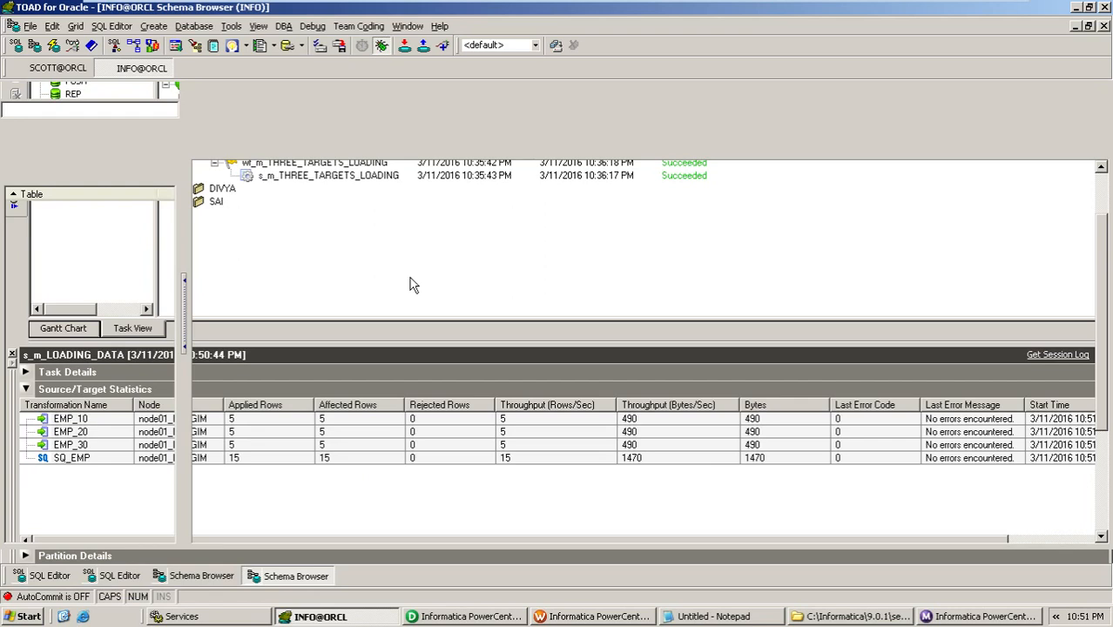
click(87, 296)
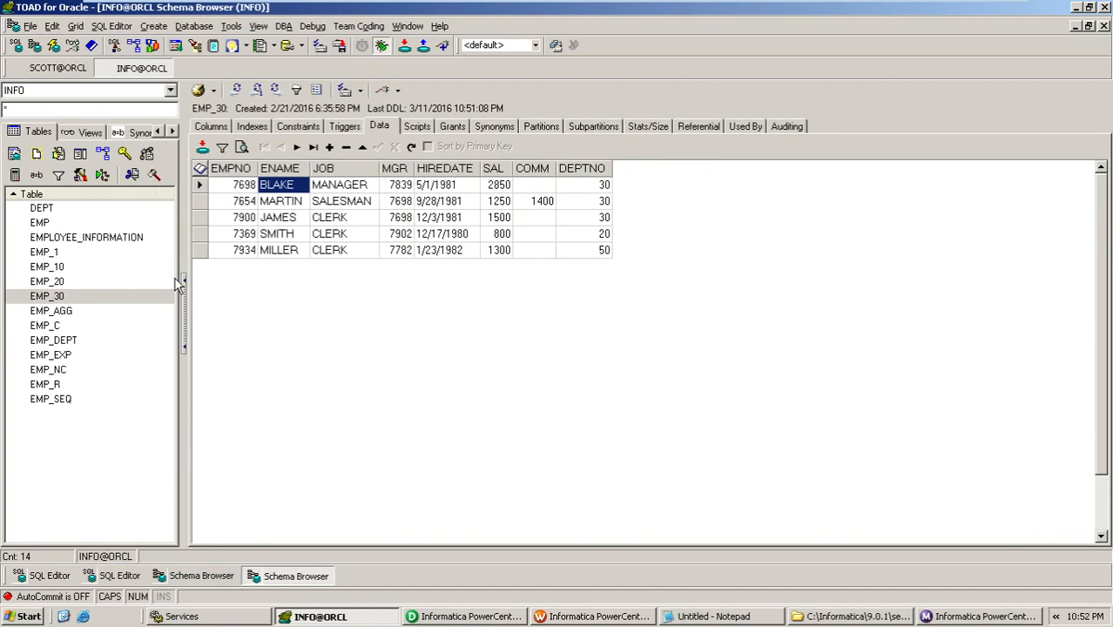
key(ctrl+Tab)
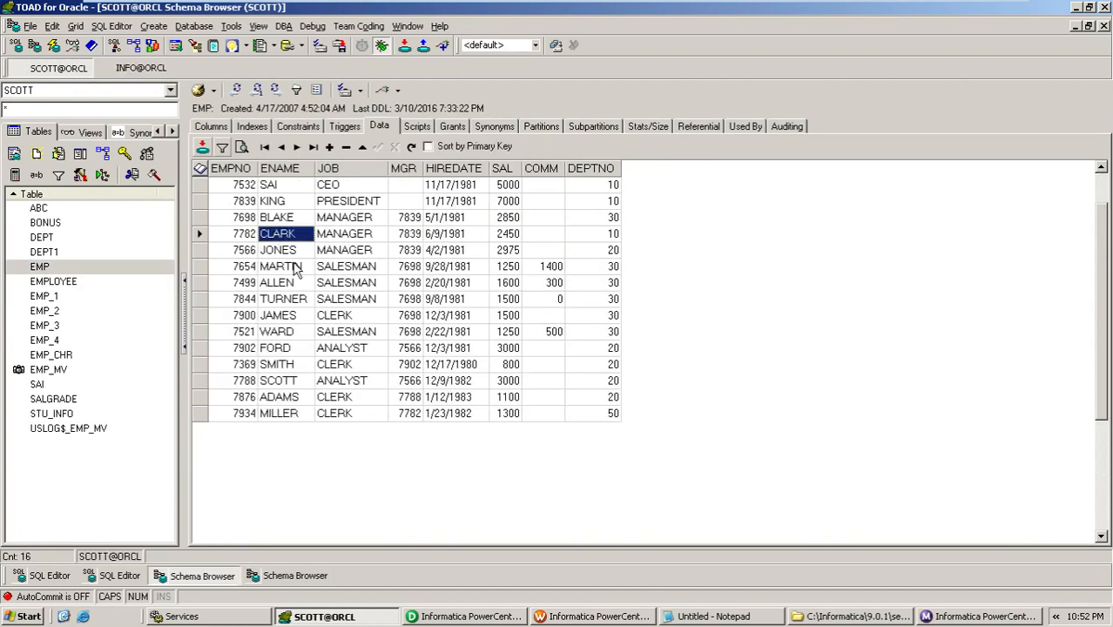
click(141, 68)
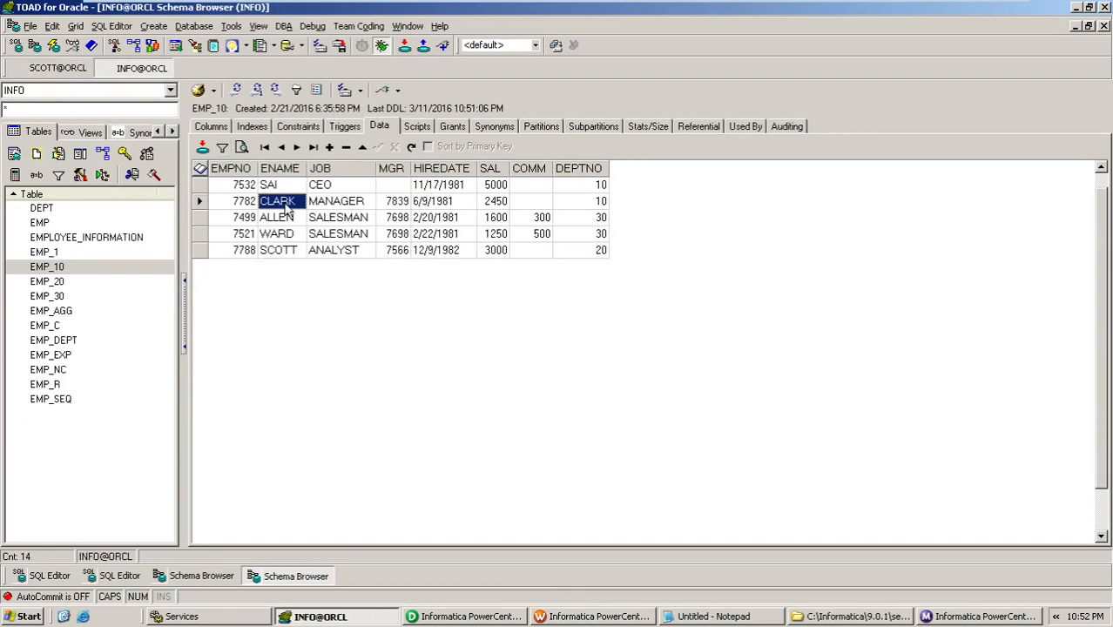
click(57, 68)
click(144, 69)
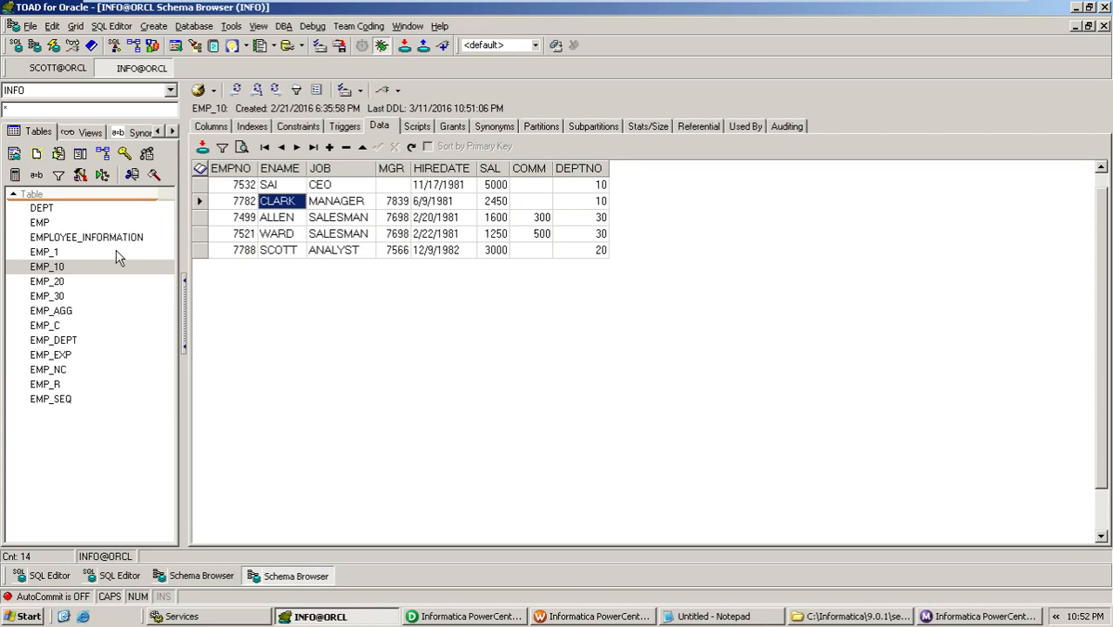
click(47, 281)
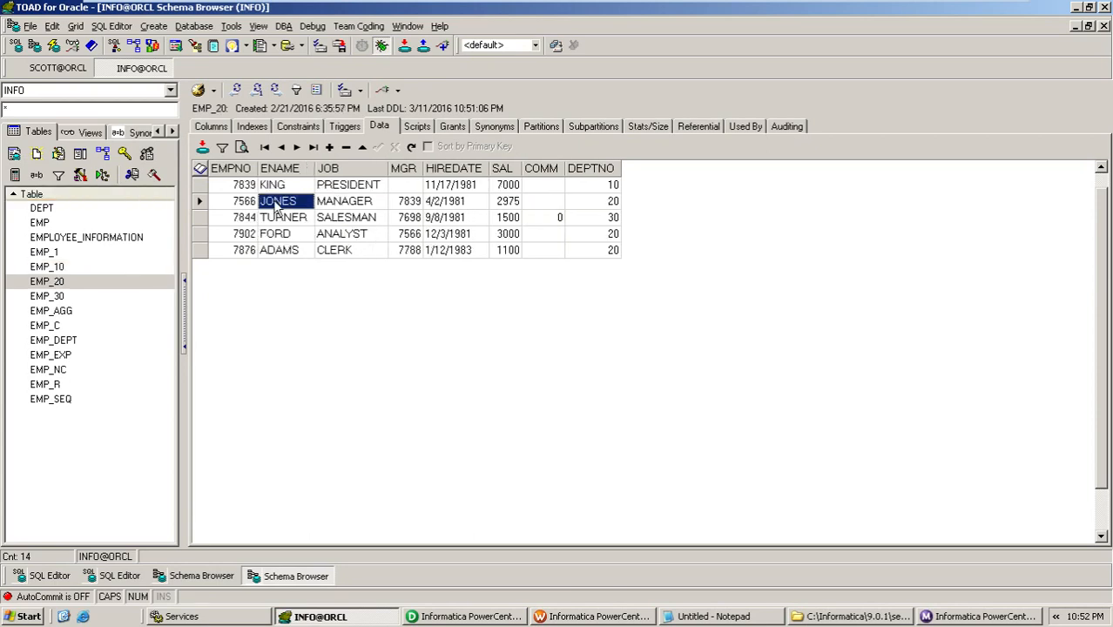